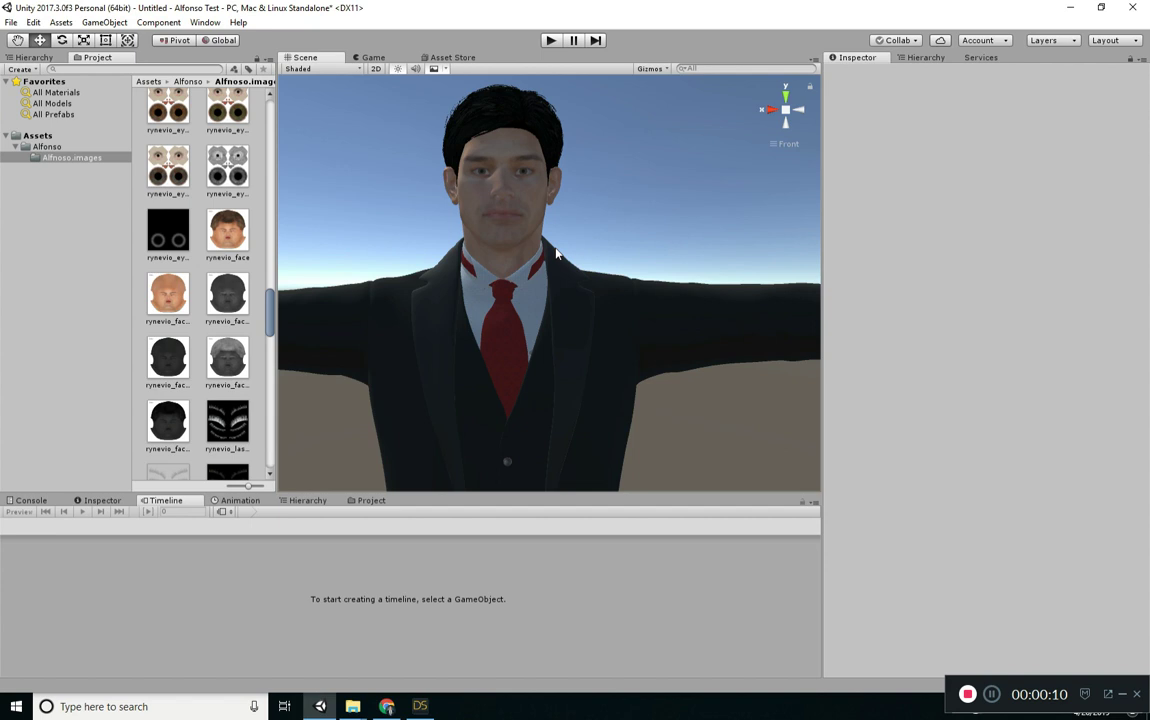
{"action": "scroll", "coordinate": [521, 350], "scroll_direction": "down", "scroll_amount": 6}
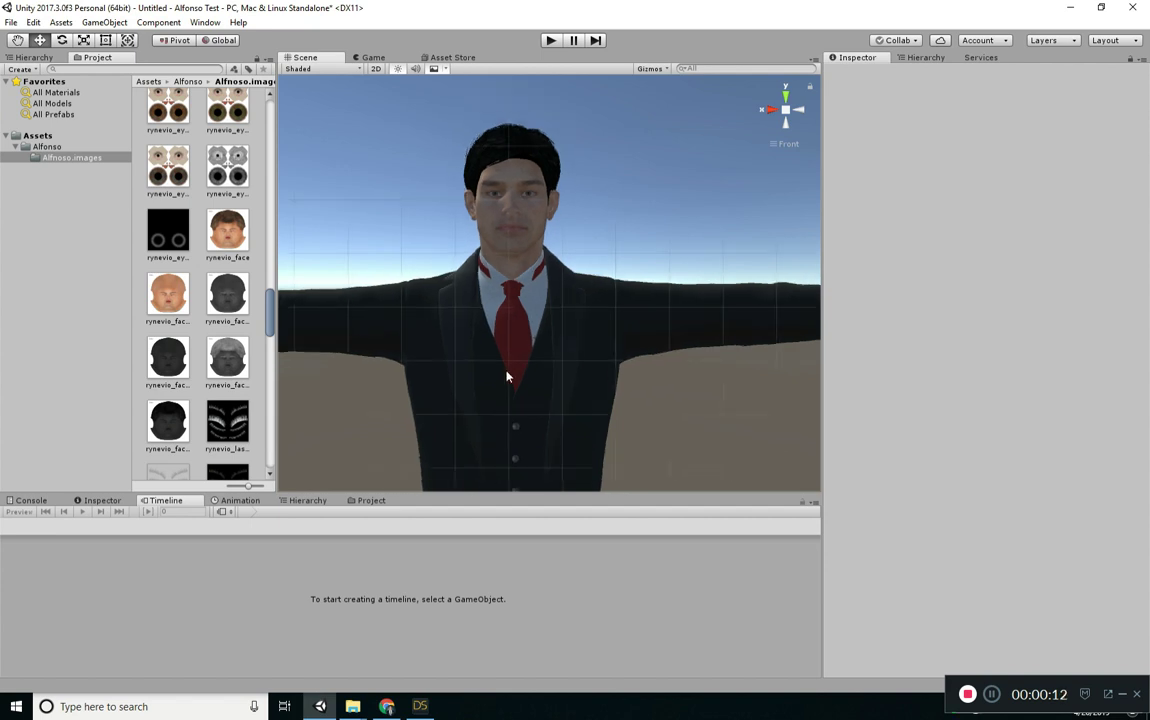
{"action": "middle_click_drag", "start_coordinate": [457, 336], "coordinate": [475, 362]}
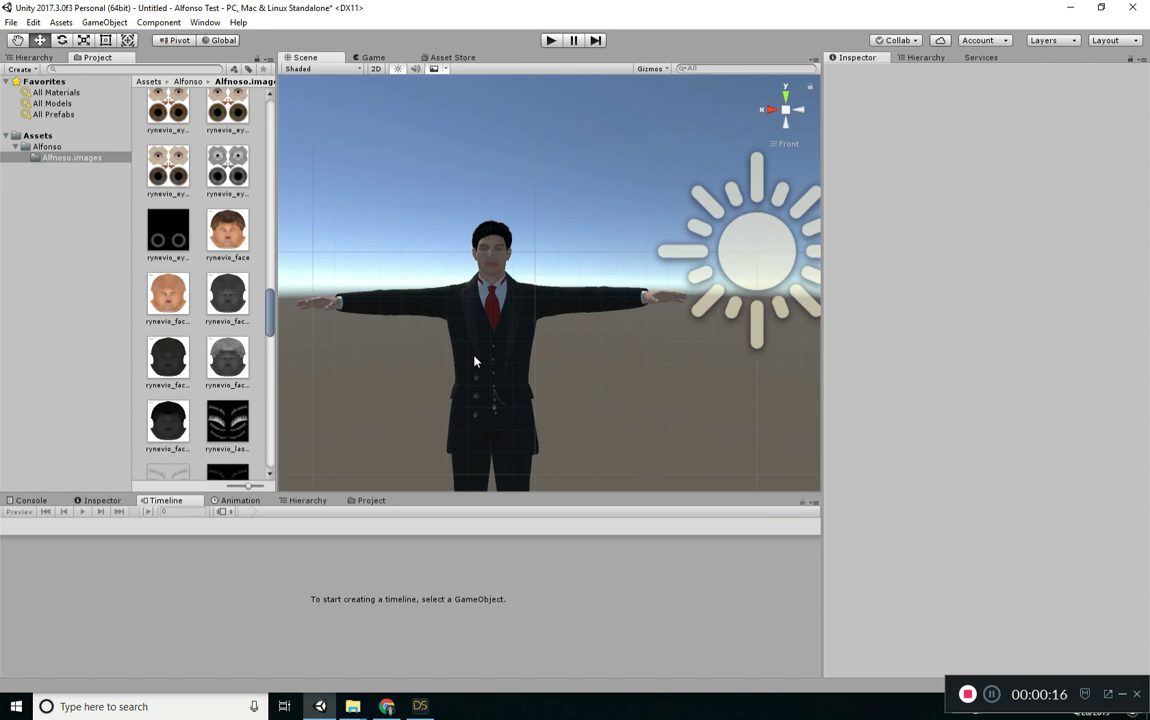
{"action": "scroll", "coordinate": [468, 306], "scroll_direction": "up", "scroll_amount": 3}
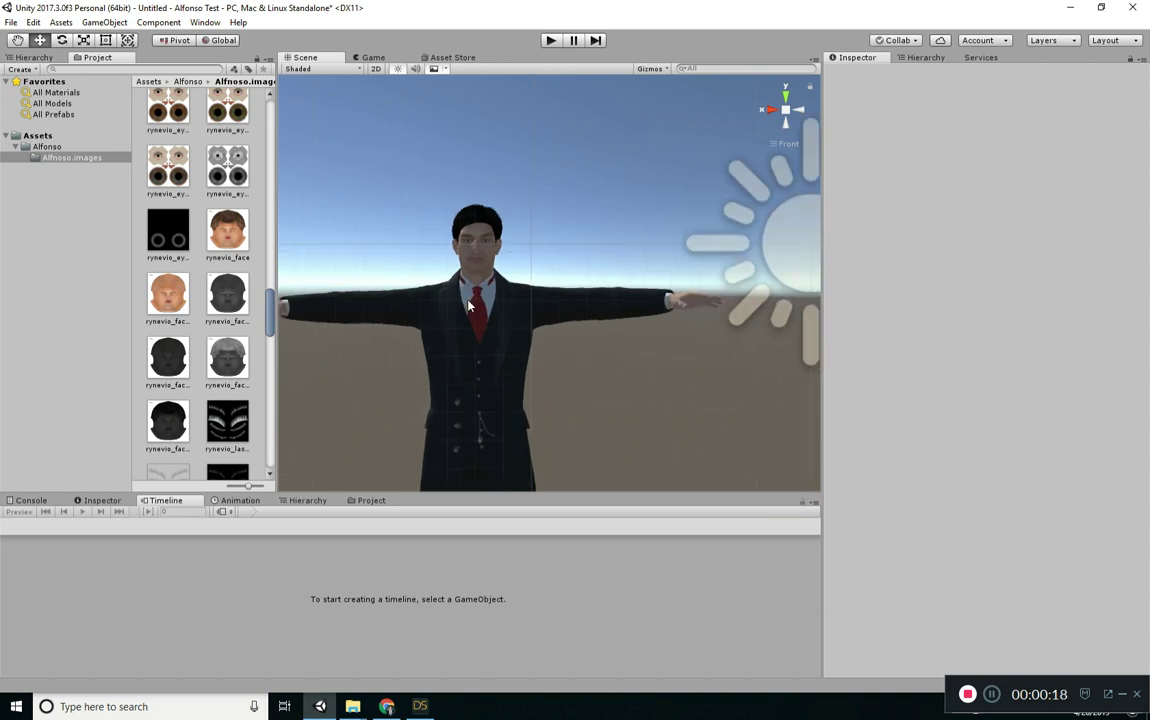
{"action": "middle_click_drag", "start_coordinate": [427, 300], "coordinate": [495, 309]}
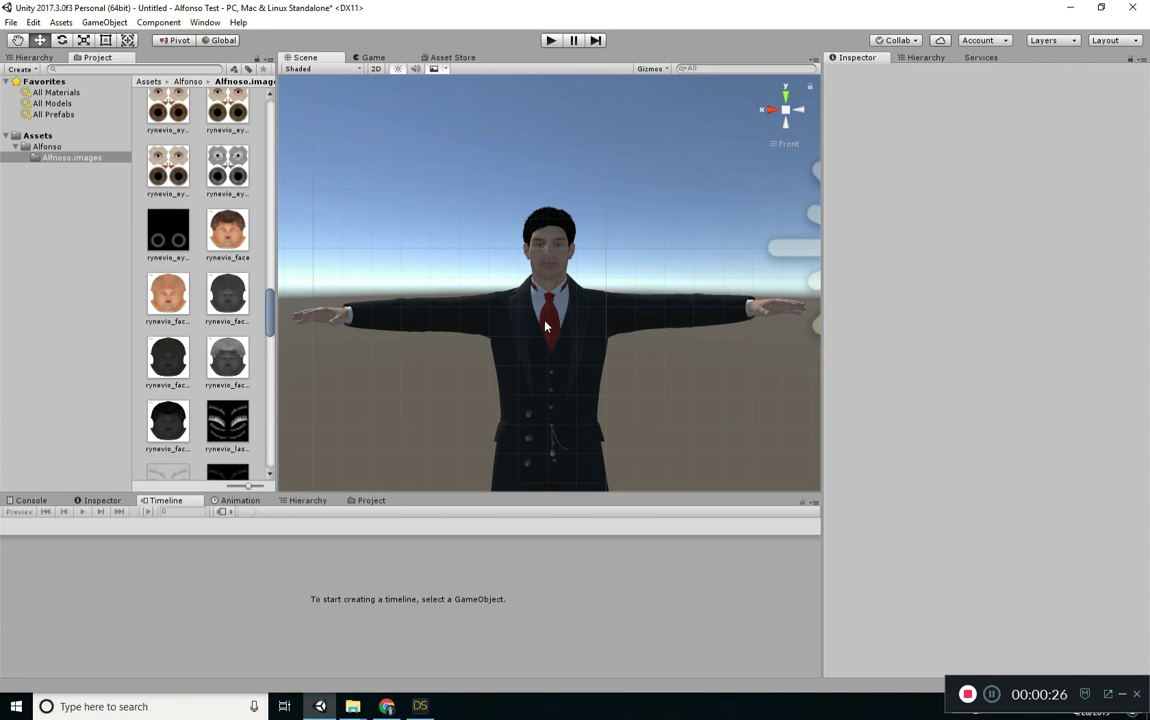
{"action": "middle_click_drag", "start_coordinate": [519, 280], "coordinate": [494, 254]}
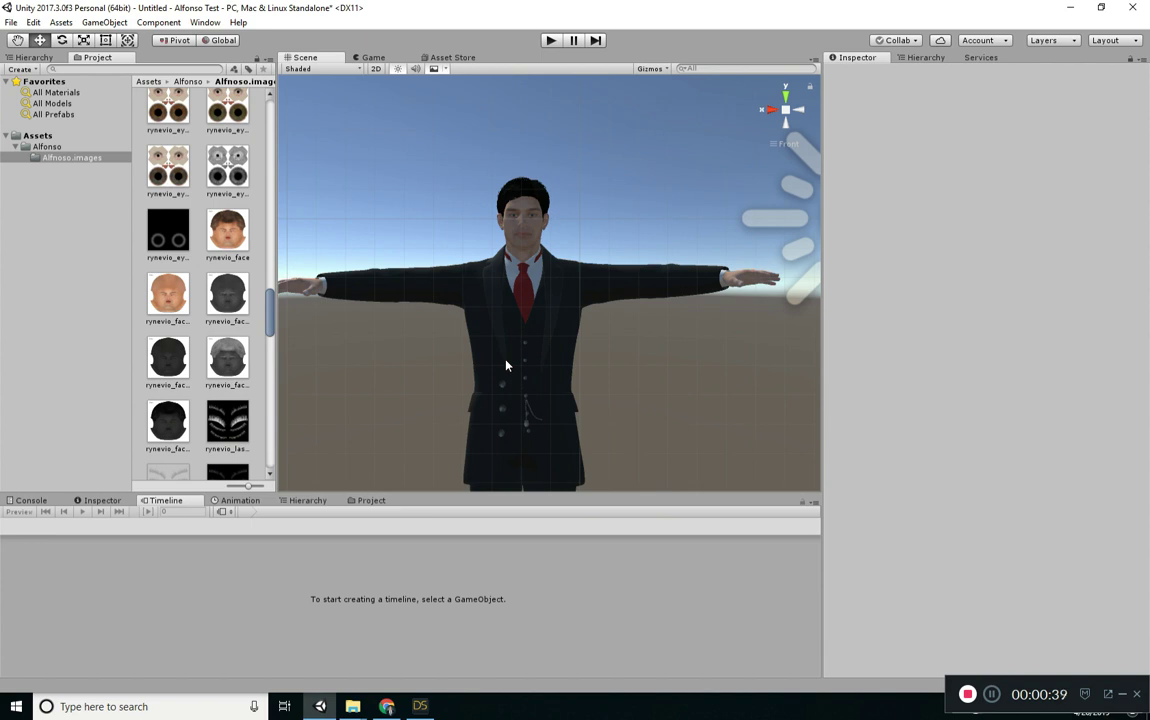
- Switch to Mixamo in the browser, browse the animation library and load the Walking animation onto the YBot character
{"action": "left_click", "coordinate": [391, 704]}
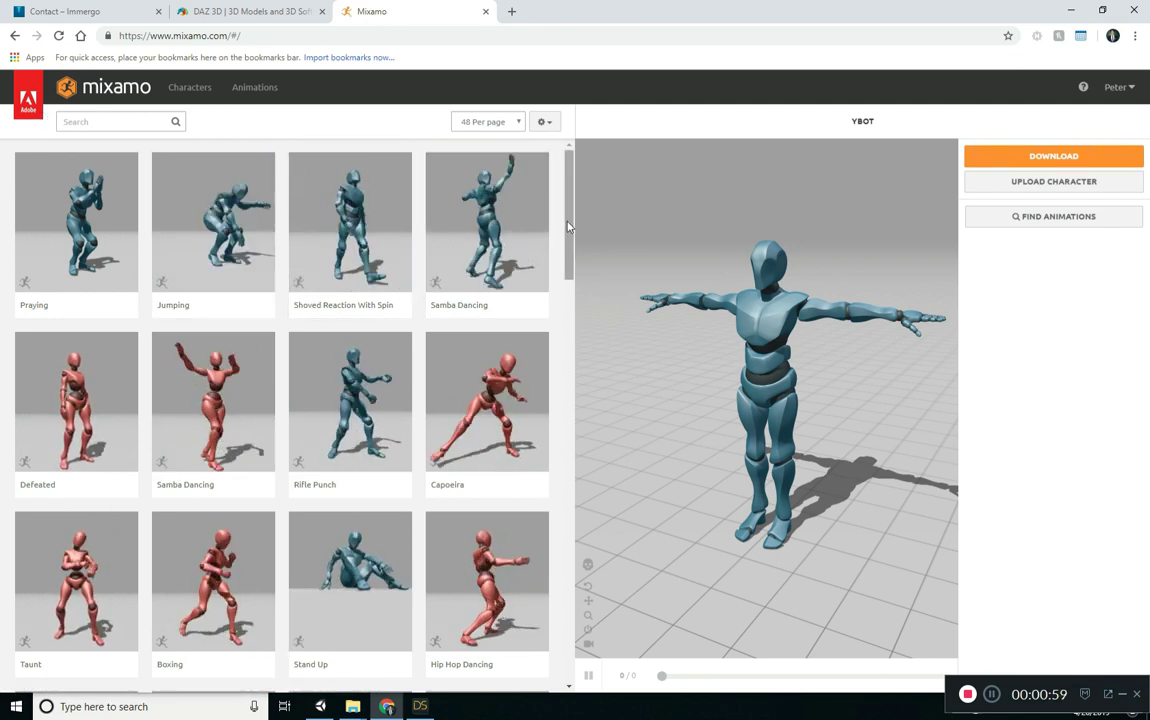
{"action": "scroll", "coordinate": [568, 248], "scroll_direction": "down", "scroll_amount": 3}
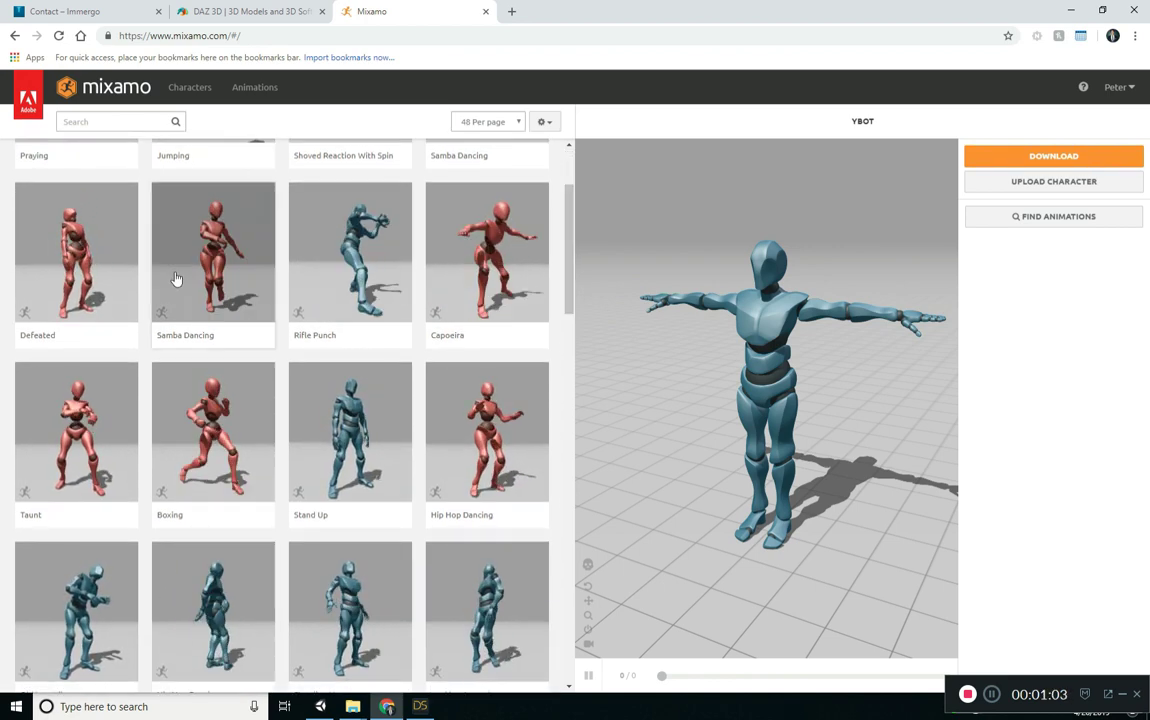
{"action": "scroll", "coordinate": [195, 290], "scroll_direction": "down", "scroll_amount": 3}
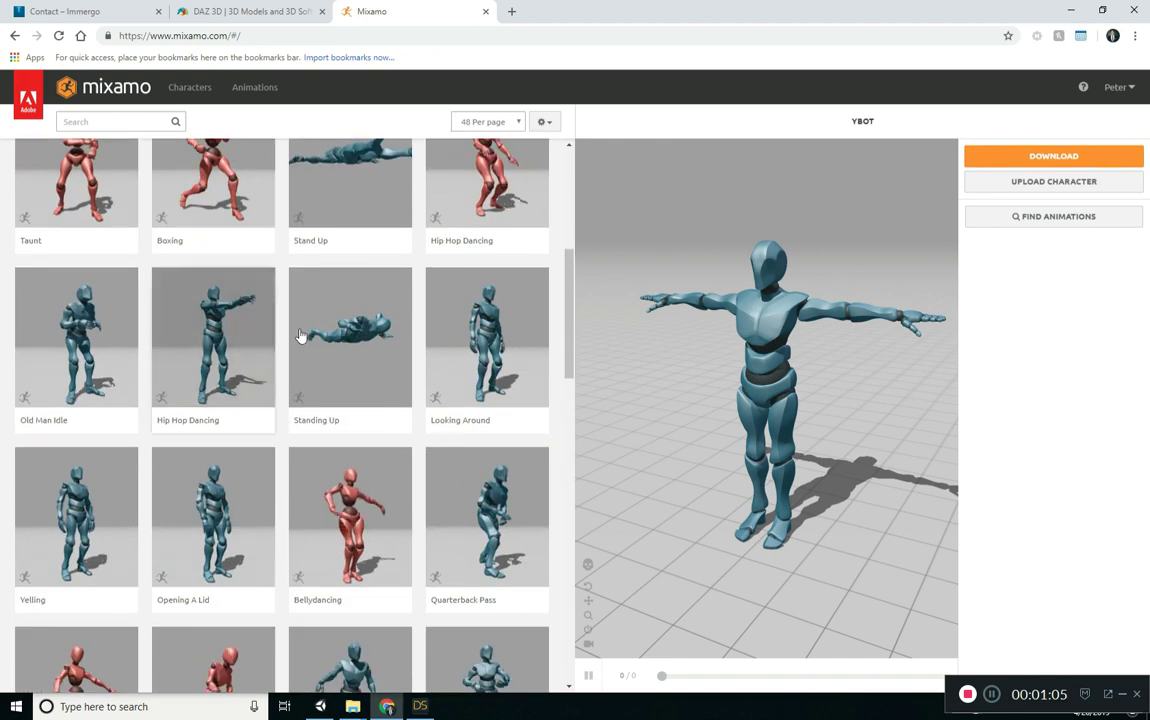
{"action": "scroll", "coordinate": [218, 386], "scroll_direction": "down", "scroll_amount": 2}
{"action": "scroll", "coordinate": [52, 342], "scroll_direction": "down", "scroll_amount": 2}
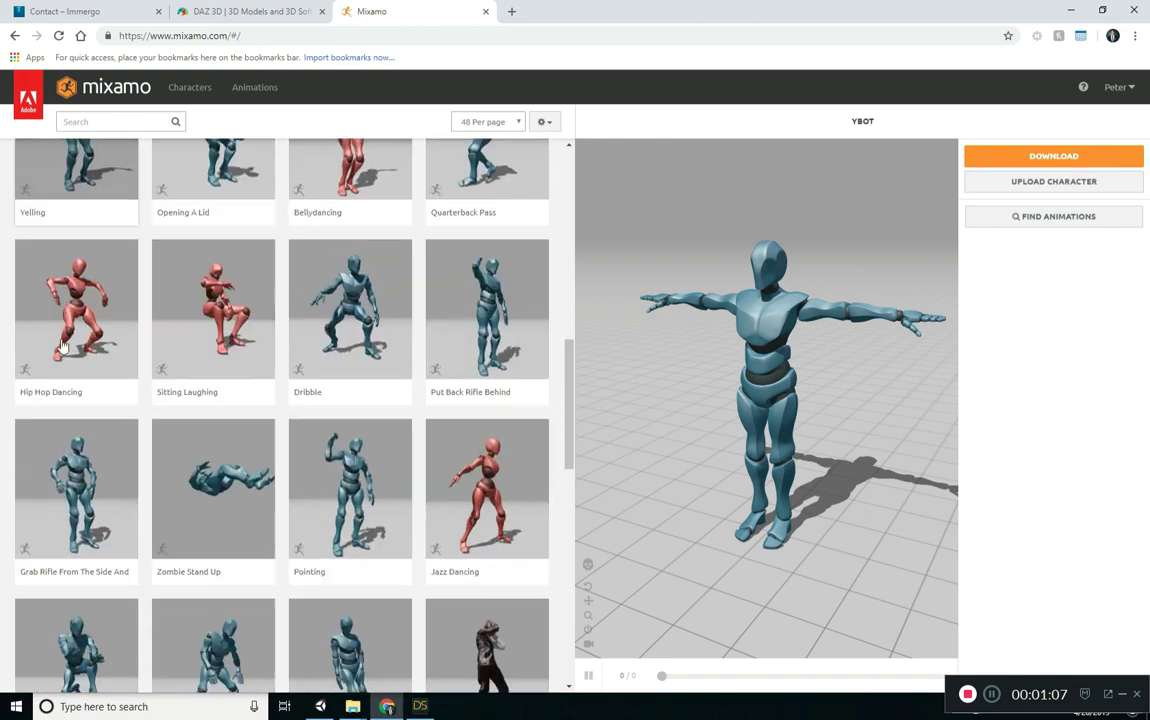
{"action": "scroll", "coordinate": [283, 375], "scroll_direction": "down", "scroll_amount": 2}
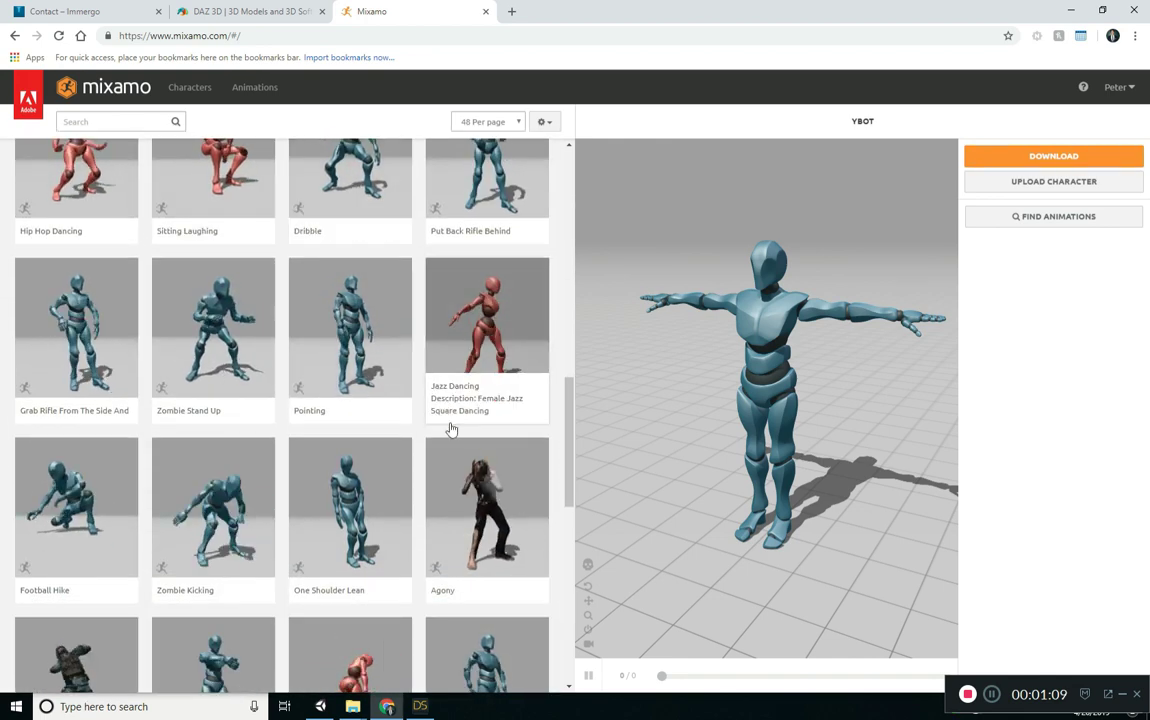
{"action": "scroll", "coordinate": [449, 424], "scroll_direction": "down", "scroll_amount": 2}
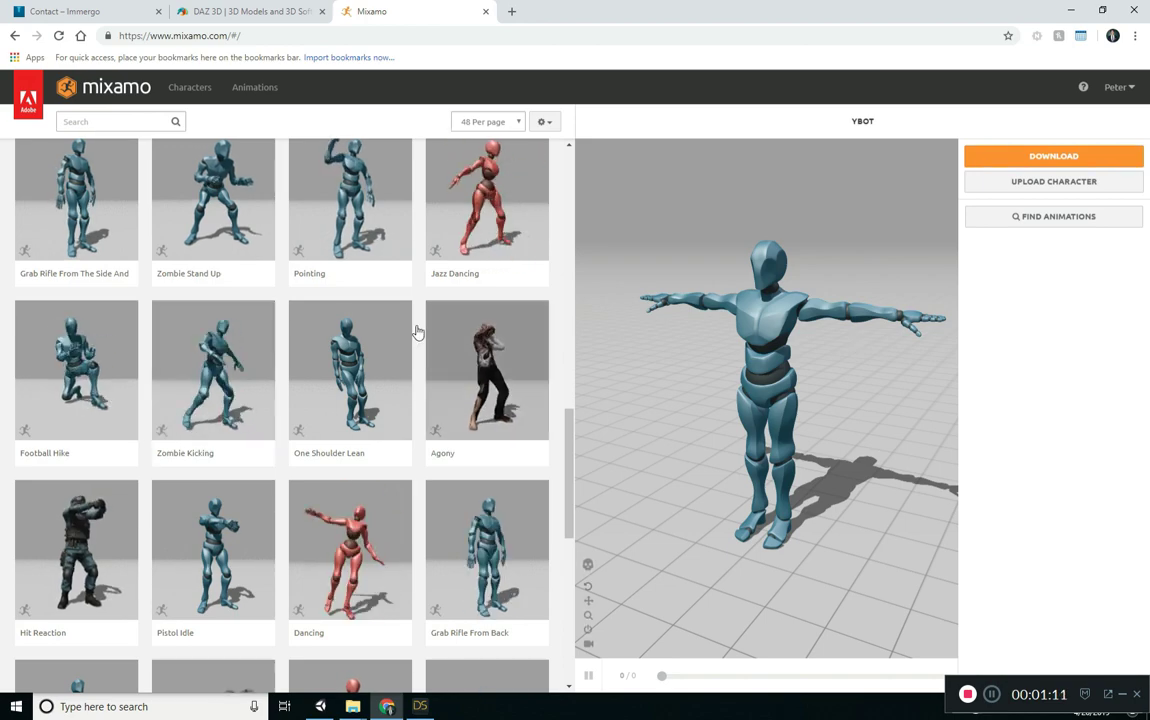
{"action": "scroll", "coordinate": [285, 352], "scroll_direction": "down", "scroll_amount": 3}
{"action": "scroll", "coordinate": [398, 358], "scroll_direction": "up", "scroll_amount": 5}
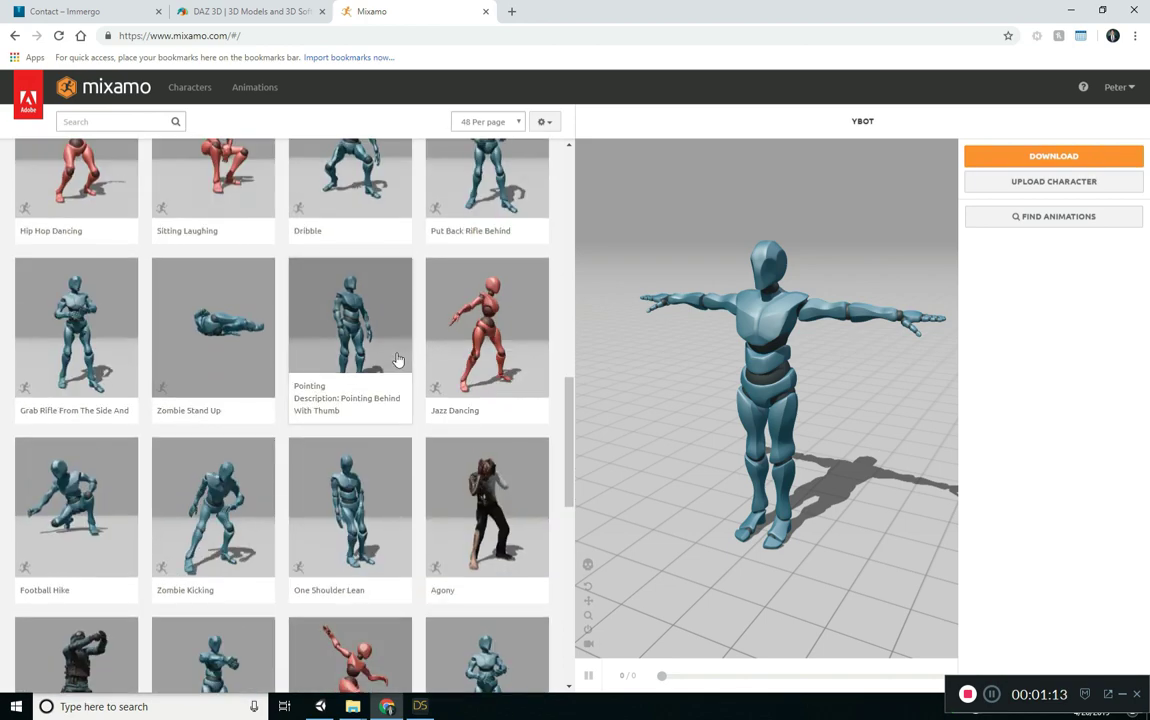
{"action": "scroll", "coordinate": [398, 358], "scroll_direction": "down", "scroll_amount": 7}
{"action": "scroll", "coordinate": [368, 380], "scroll_direction": "down", "scroll_amount": 3}
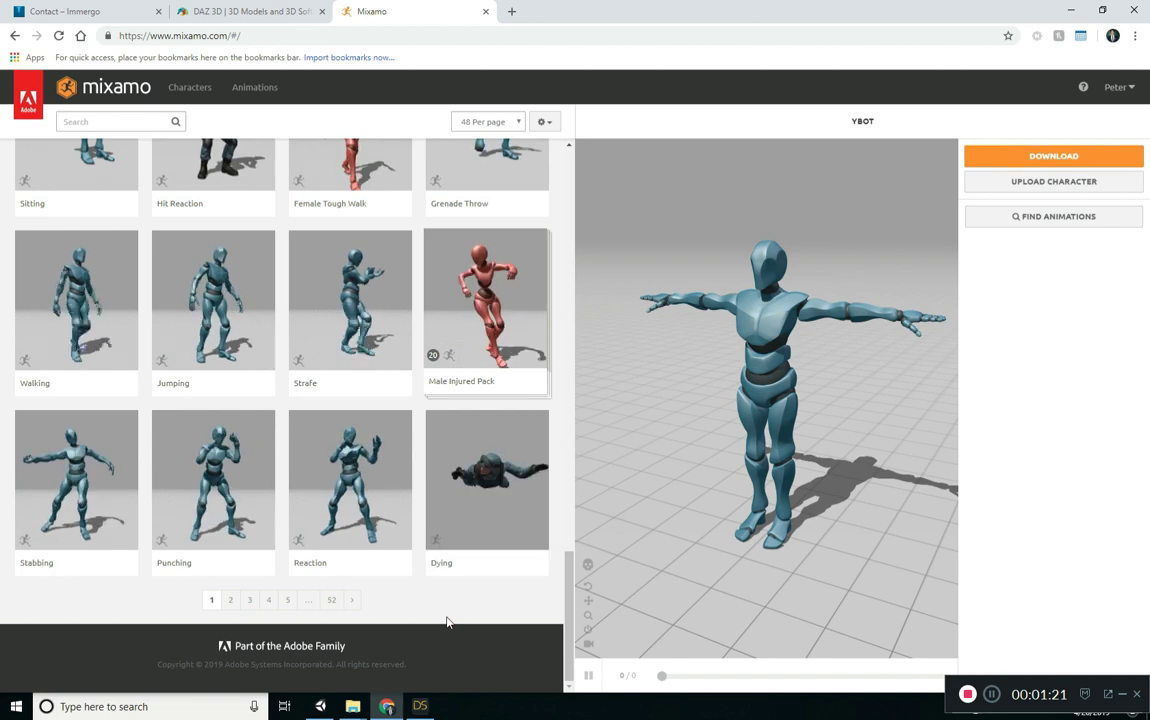
{"action": "left_click", "coordinate": [36, 314]}
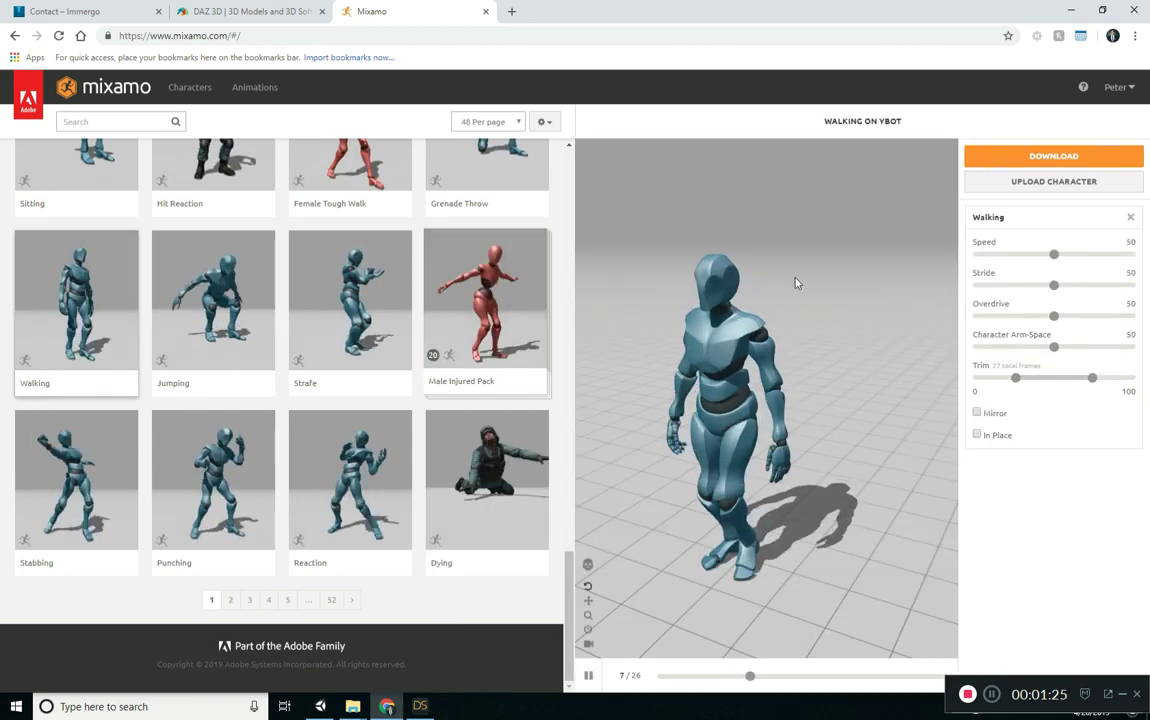
- Adjust the Walking animation to speed 40, stride 85 and character arm-space 60, and extend its trim range to -50 through 150
{"action": "scroll", "coordinate": [740, 400], "scroll_direction": "down", "scroll_amount": 5}
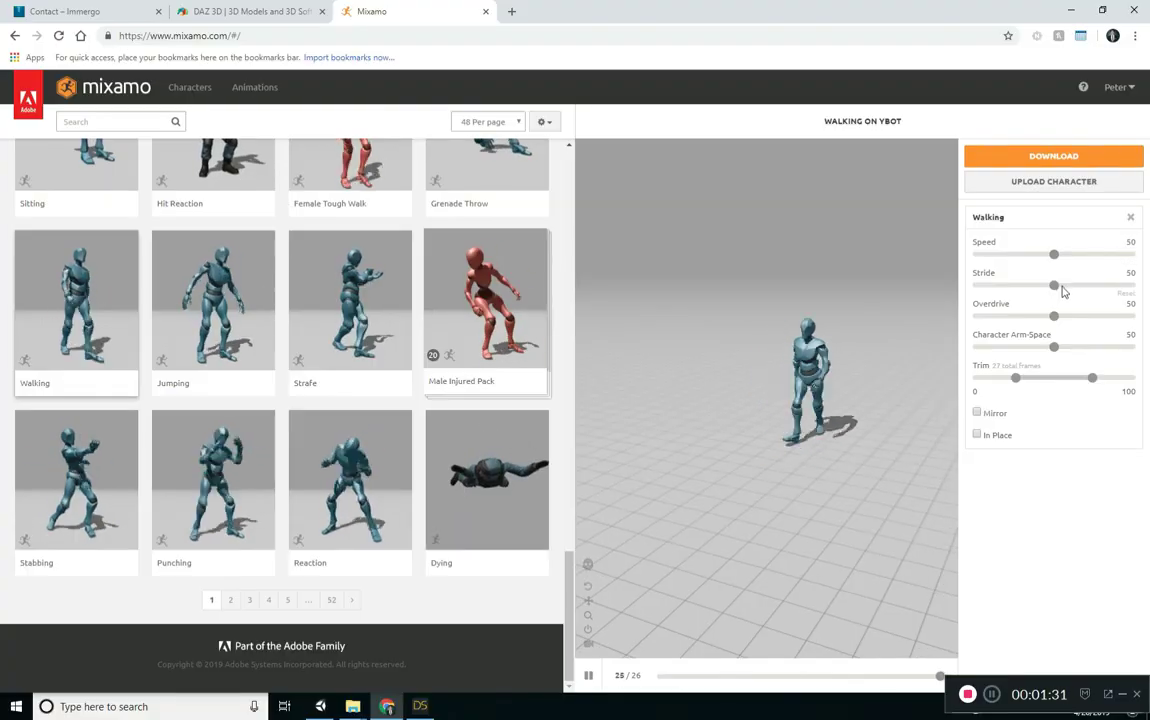
{"action": "left_click_drag", "start_coordinate": [1057, 286], "coordinate": [1091, 286]}
{"action": "left_click_drag", "start_coordinate": [1057, 347], "coordinate": [1070, 349]}
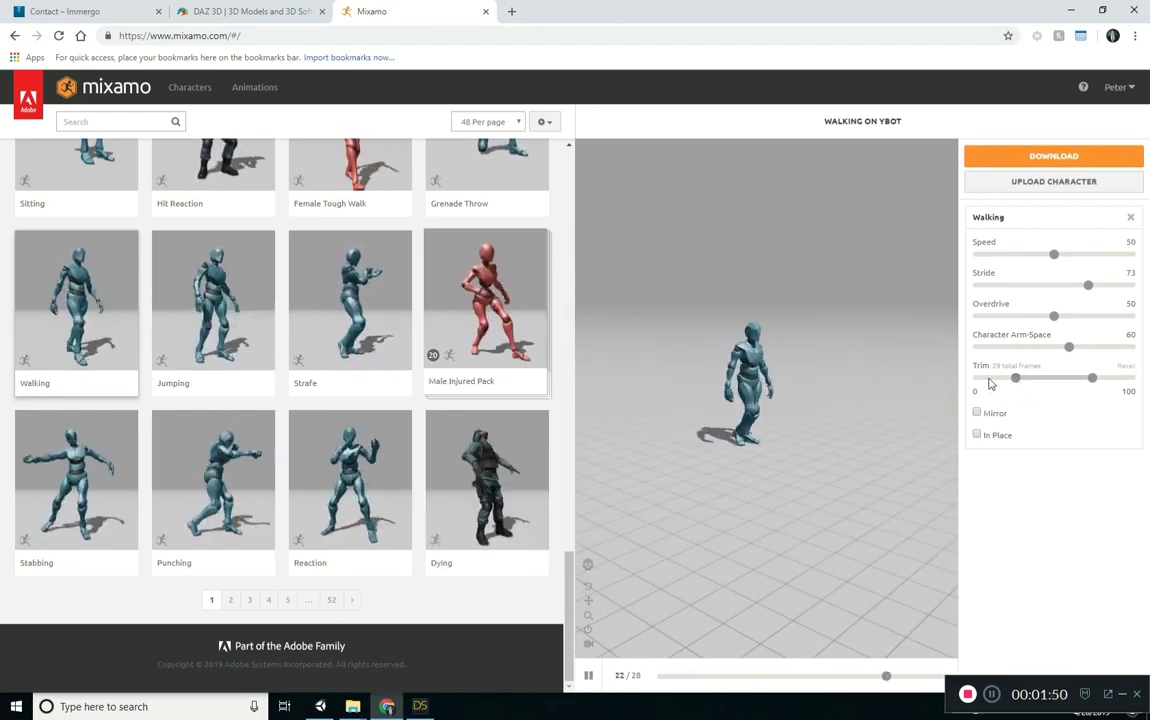
{"action": "left_click_drag", "start_coordinate": [1015, 380], "coordinate": [977, 381]}
{"action": "left_click_drag", "start_coordinate": [1093, 380], "coordinate": [1132, 381]}
{"action": "mouse_move", "coordinate": [1054, 256]}
{"action": "left_mouse_down"}
{"action": "mouse_move", "coordinate": [1108, 287]}
{"action": "mouse_move", "coordinate": [1037, 256]}
{"action": "left_mouse_up"}
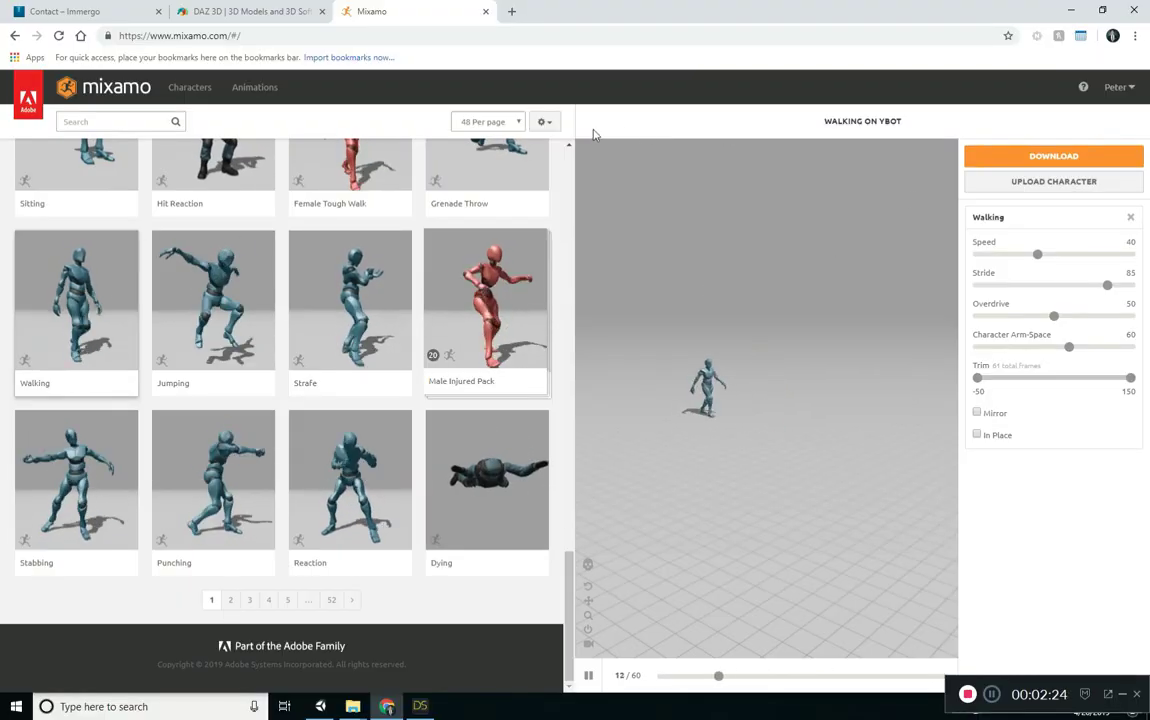
- Download the Walking animation as FBX for Unity with skin, at 30 frames per second and no keyframe reduction
{"action": "left_click", "coordinate": [1014, 158]}
{"action": "left_click", "coordinate": [425, 213]}
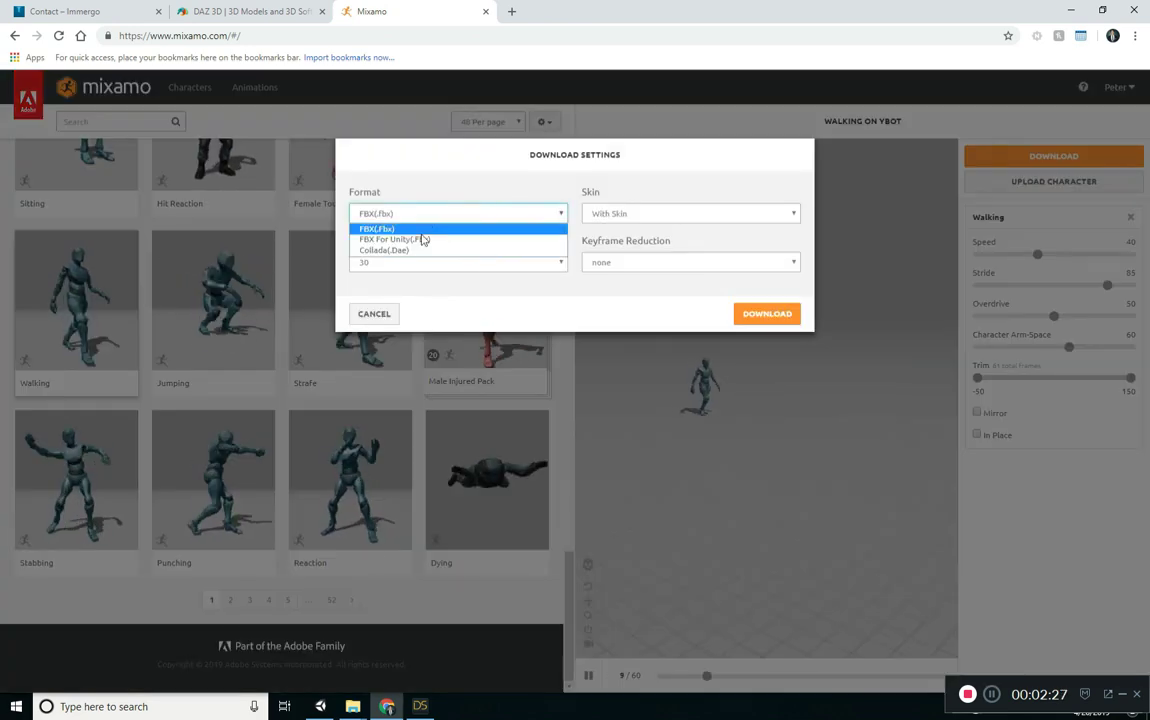
{"action": "left_click", "coordinate": [424, 239]}
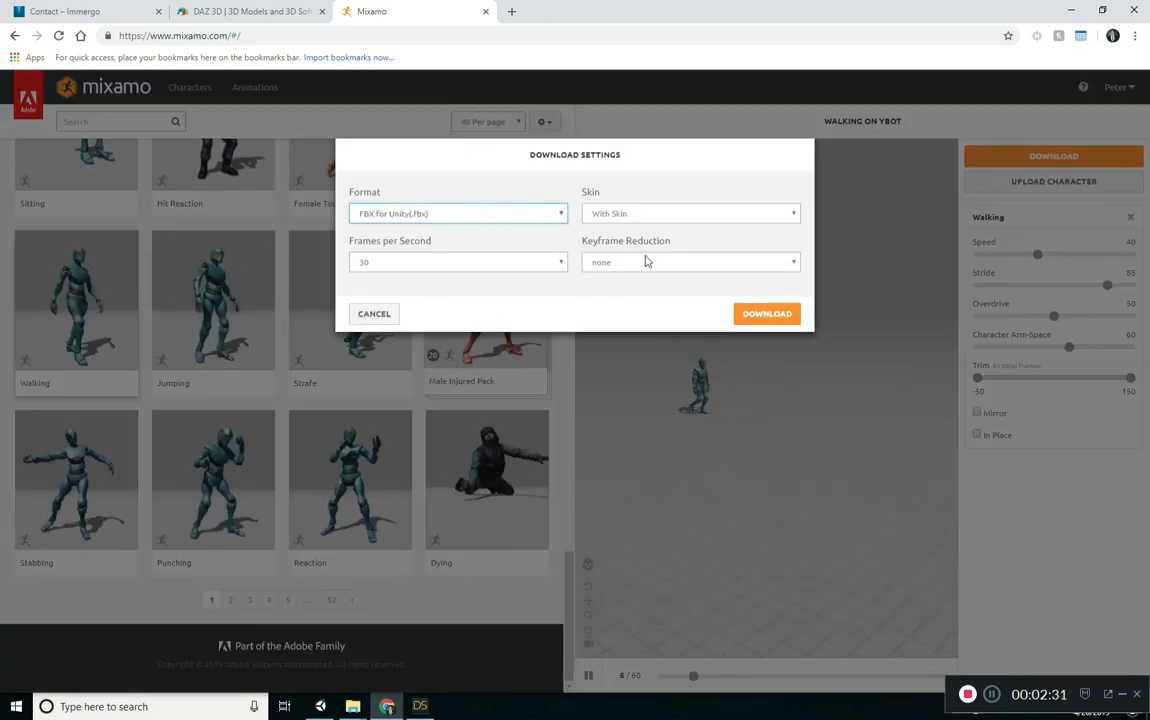
{"action": "left_click", "coordinate": [647, 261]}
{"action": "left_click", "coordinate": [544, 259]}
{"action": "left_click", "coordinate": [773, 316]}
{"action": "left_click", "coordinate": [773, 316]}
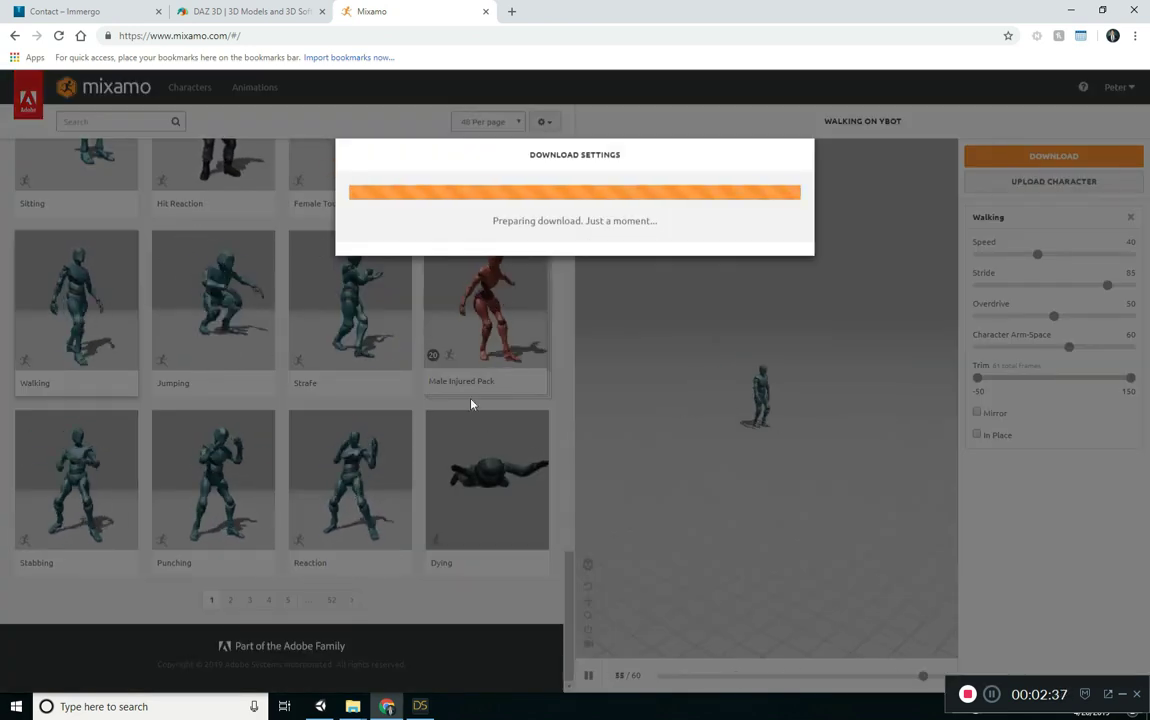
- Arrange the Unity editor and the Mixamo browser window side by side on the desktop
{"action": "key", "text": "super+Right"}
{"action": "left_click", "coordinate": [313, 295]}
{"action": "left_click", "coordinate": [190, 63]}
{"action": "scroll", "coordinate": [350, 372], "scroll_direction": "up", "scroll_amount": 3}
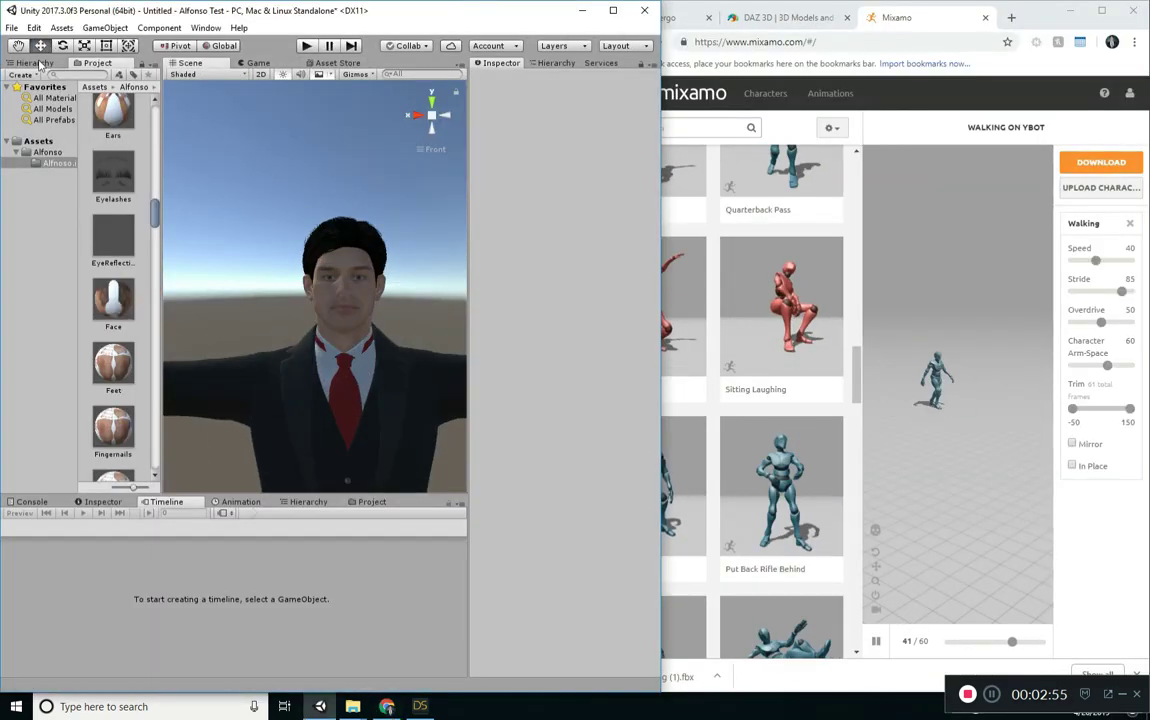
- Create a folder named Animations directly under Assets in the Unity project and open it
{"action": "left_click", "coordinate": [38, 141]}
{"action": "right_click", "coordinate": [115, 191]}
{"action": "mouse_move", "coordinate": [150, 197]}
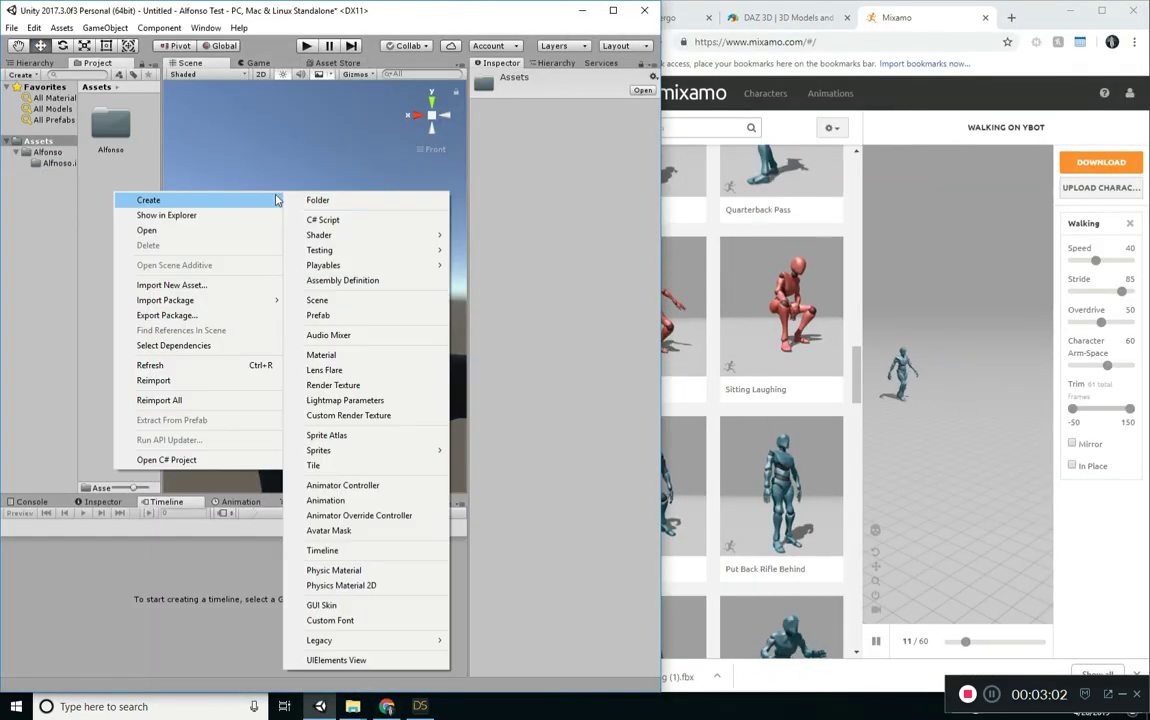
{"action": "left_click", "coordinate": [305, 197]}
{"action": "type", "text": "Animations"}
{"action": "key", "text": "Return"}
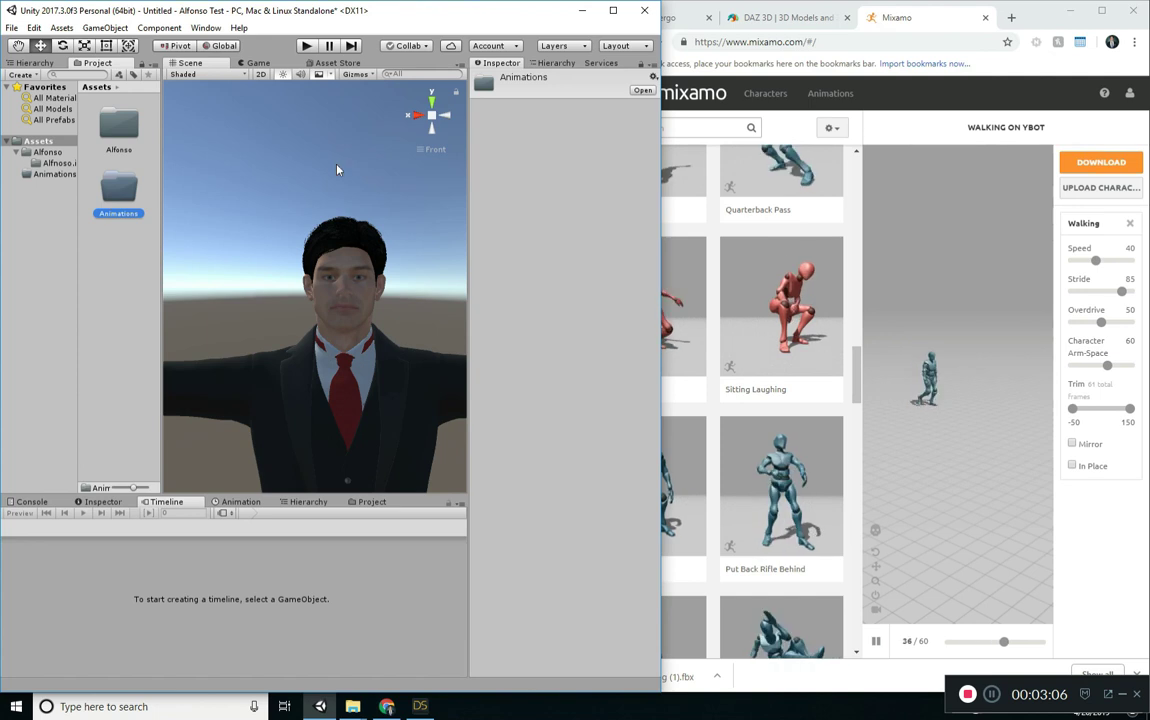
{"action": "double_click", "coordinate": [126, 195]}
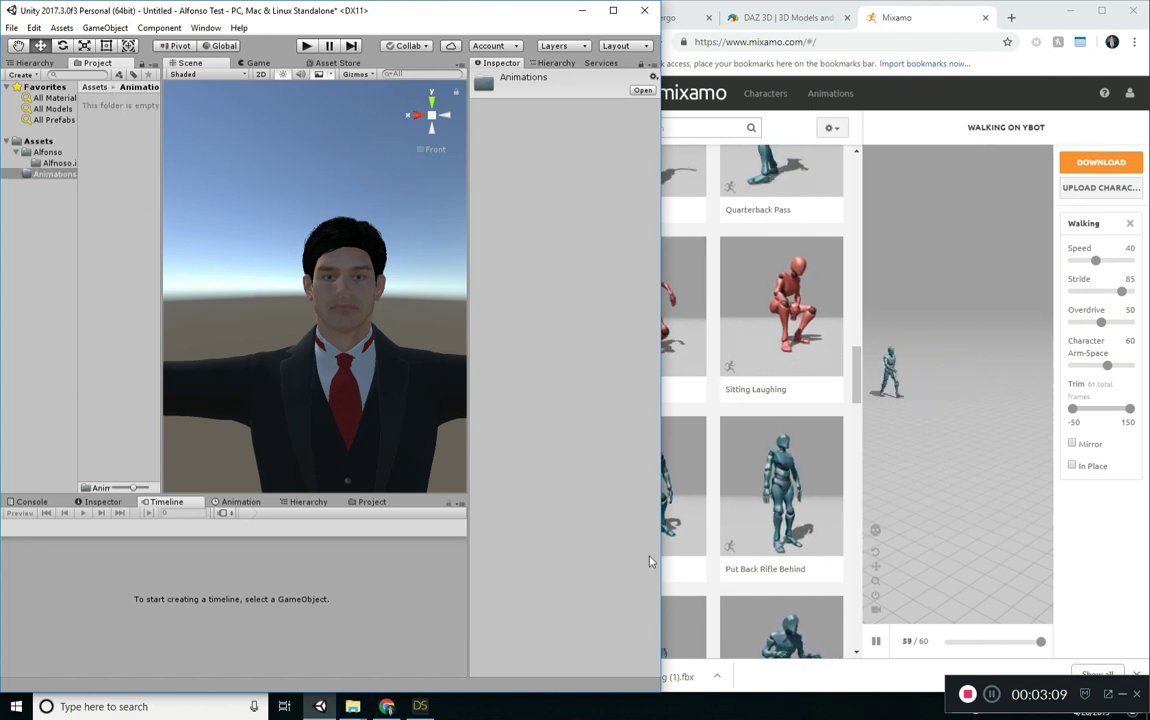
- Import the downloaded ybot@Walking (1).fbx file into the Animations folder and maximize the Unity window
{"action": "left_click", "coordinate": [745, 677]}
{"action": "left_click_drag", "start_coordinate": [696, 680], "coordinate": [138, 305]}
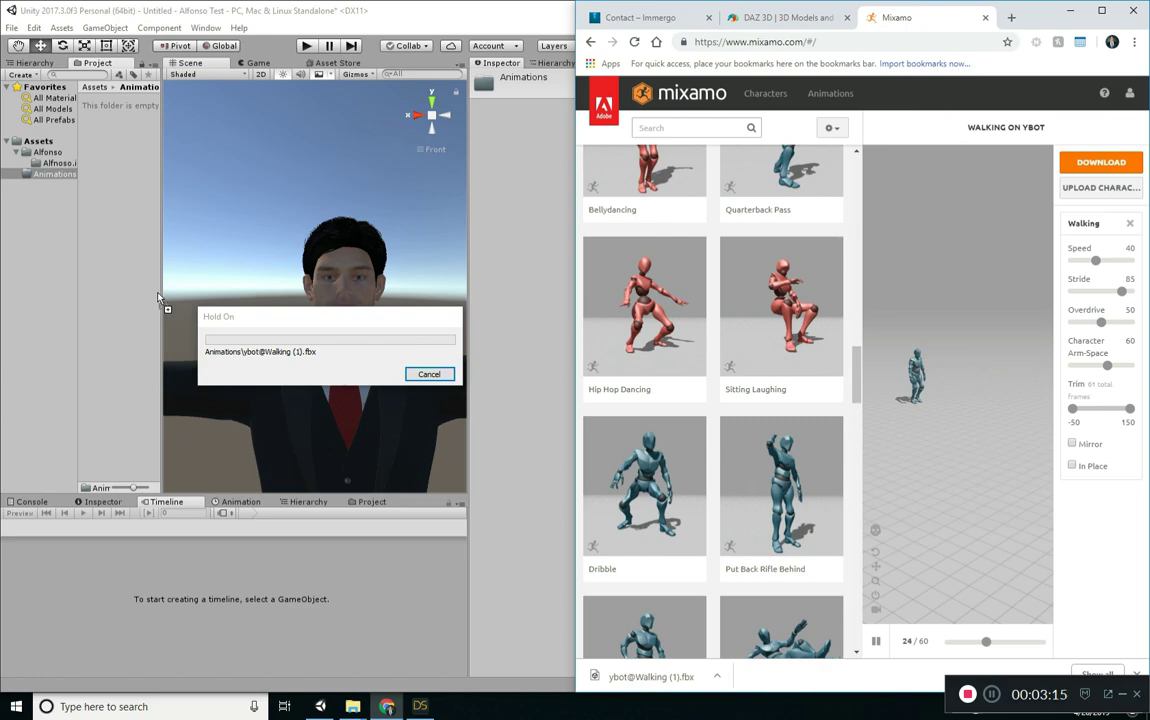
{"action": "left_click", "coordinate": [290, 300]}
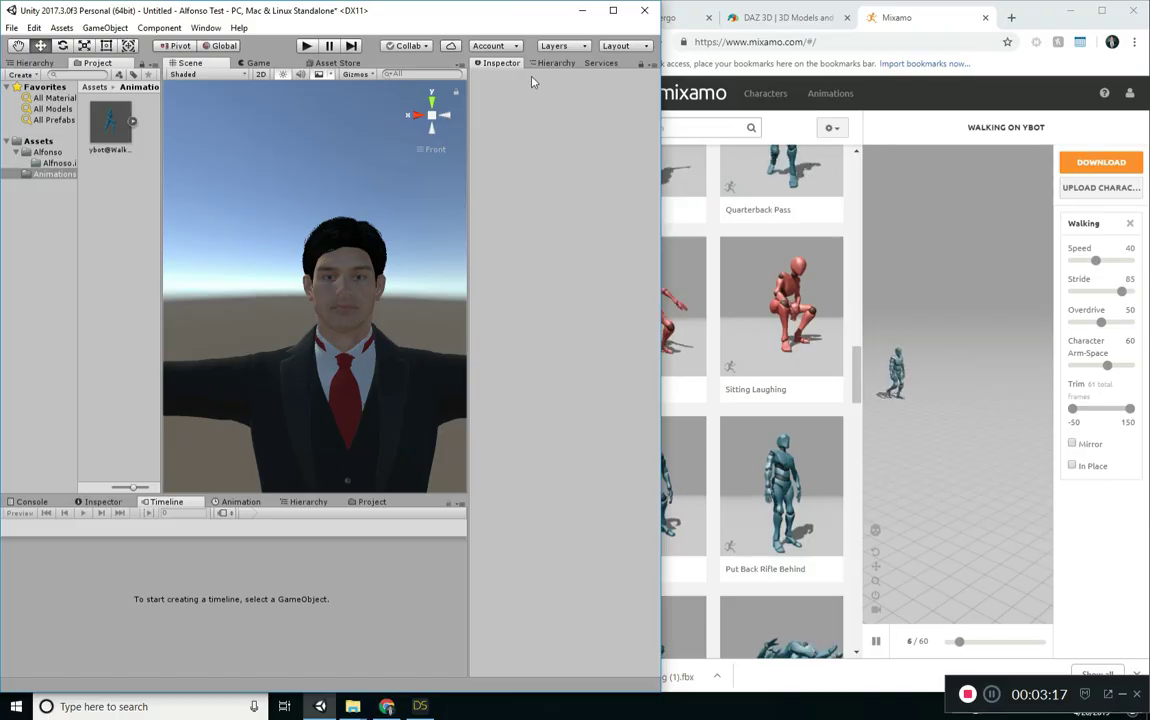
{"action": "left_click", "coordinate": [618, 10]}
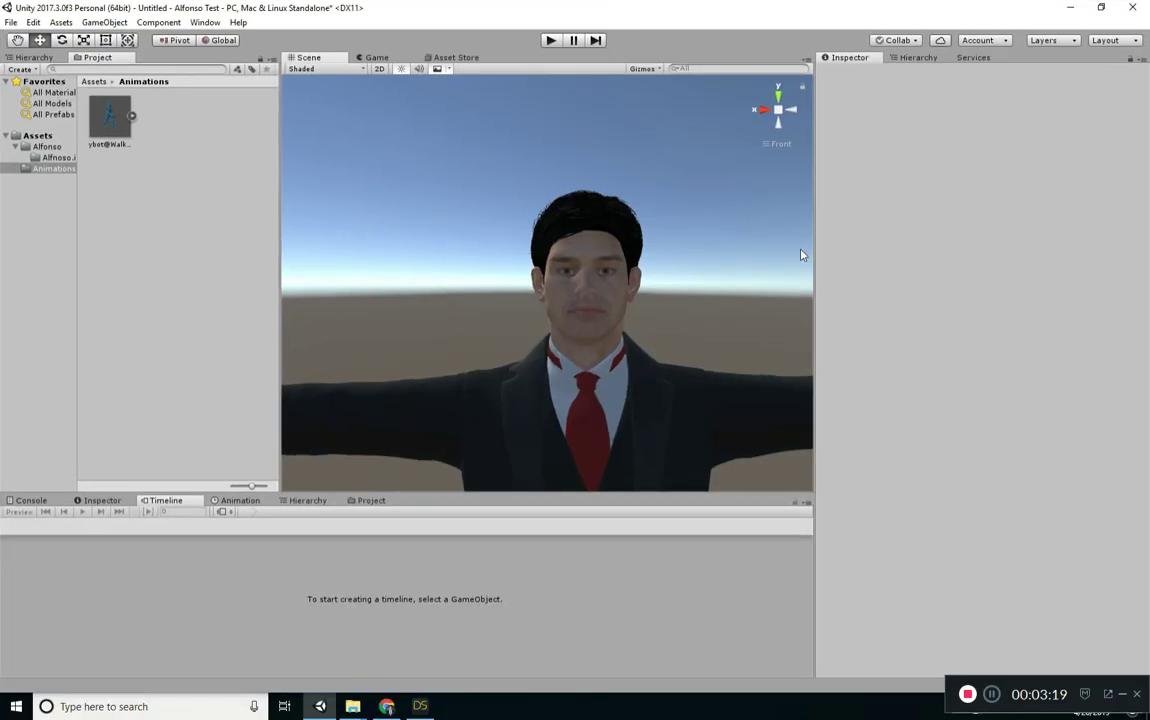
- Set the rig animation type of the suited character's Alfnoso model to Humanoid and apply the import settings
{"action": "left_click", "coordinate": [591, 369]}
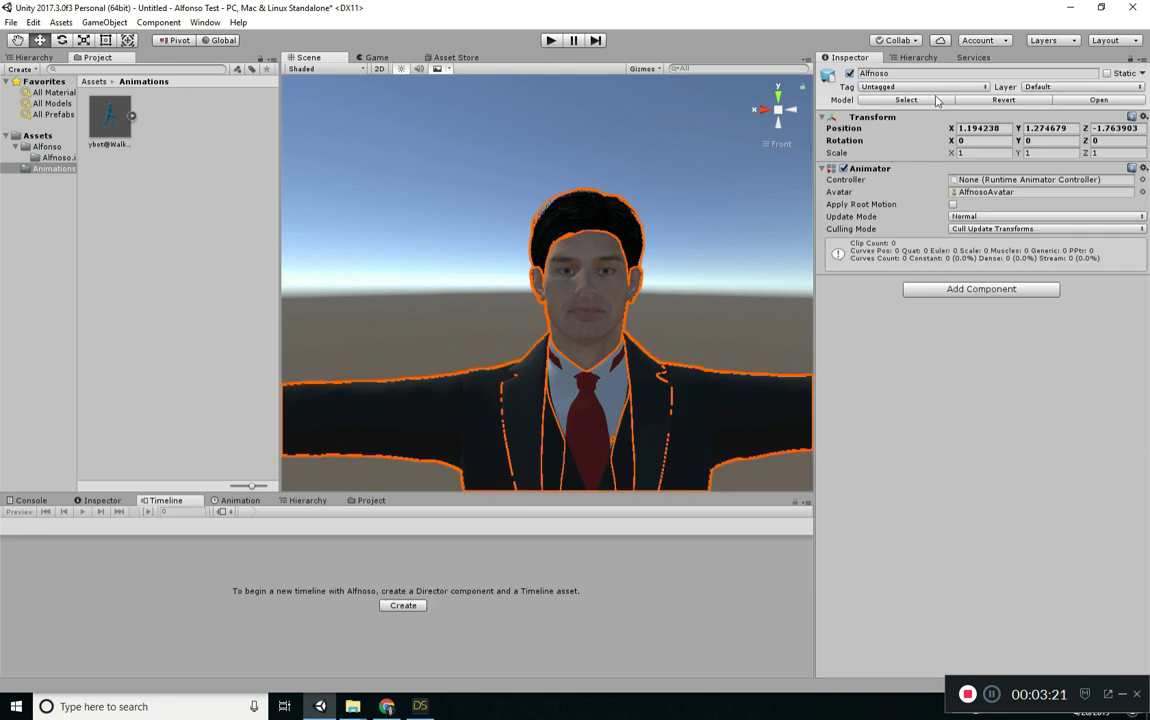
{"action": "left_click", "coordinate": [937, 100]}
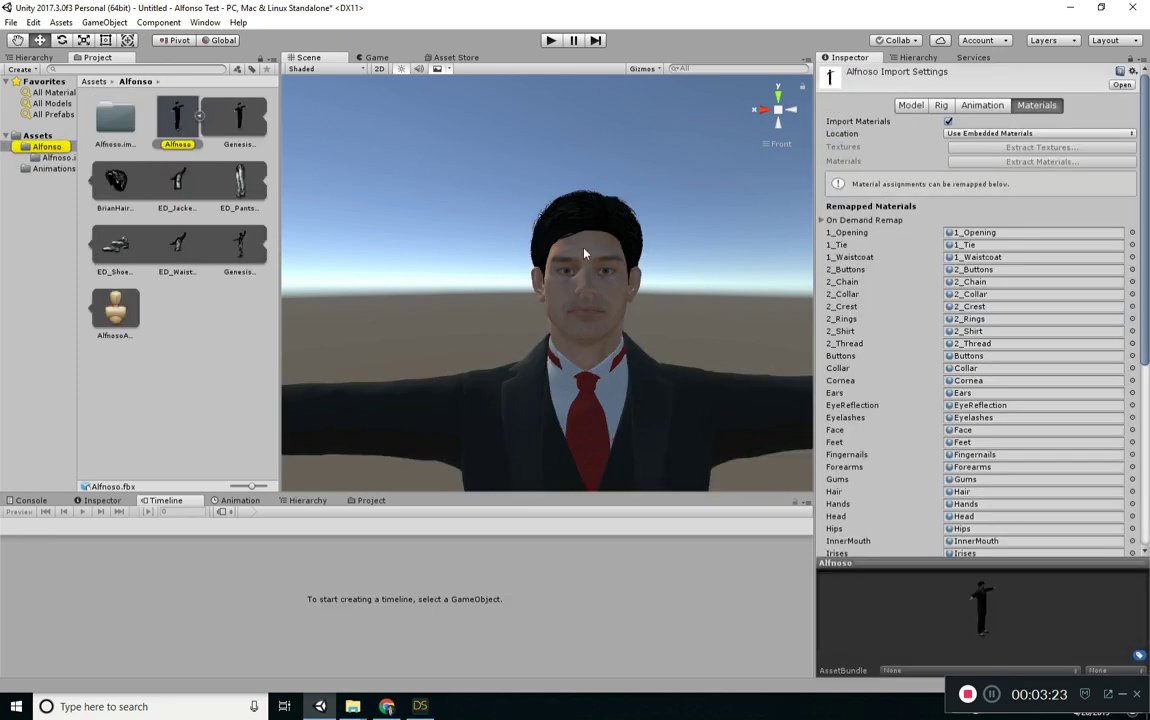
{"action": "left_click", "coordinate": [940, 105]}
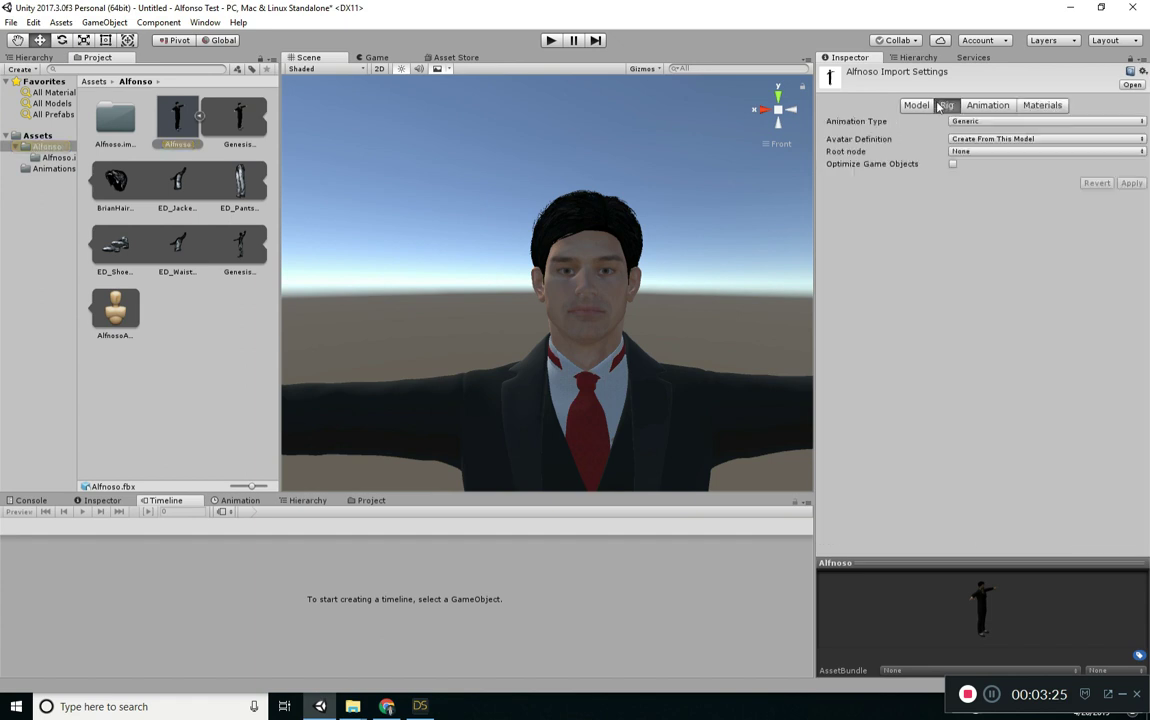
{"action": "left_click", "coordinate": [955, 121]}
{"action": "left_click", "coordinate": [968, 178]}
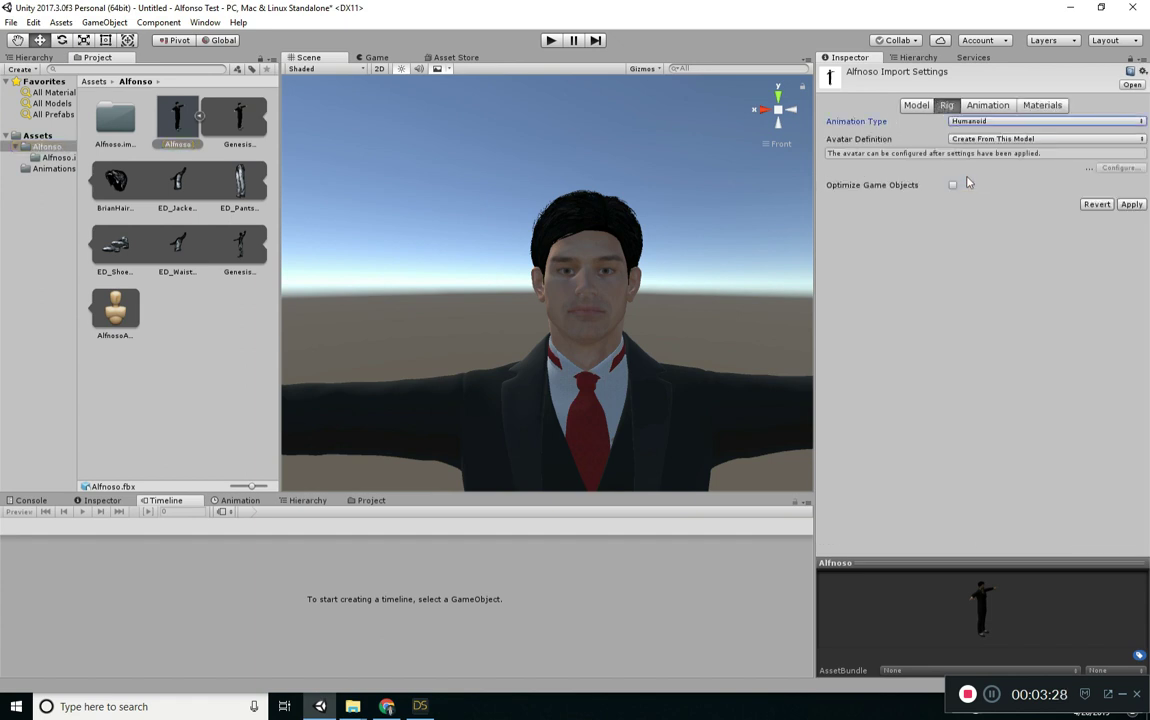
{"action": "left_click", "coordinate": [1131, 204]}
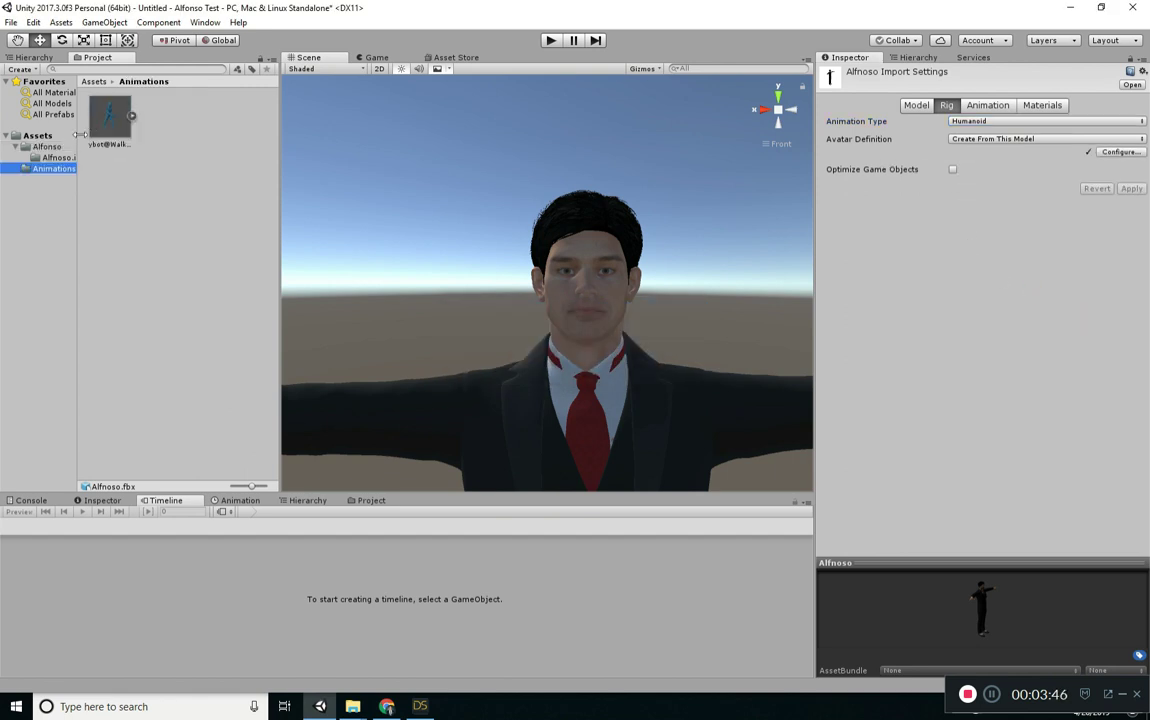
- Place the ybot@Walking (1) model from the Animations folder into the scene beside the suited character
{"action": "left_click", "coordinate": [242, 122]}
{"action": "key", "text": "Left"}
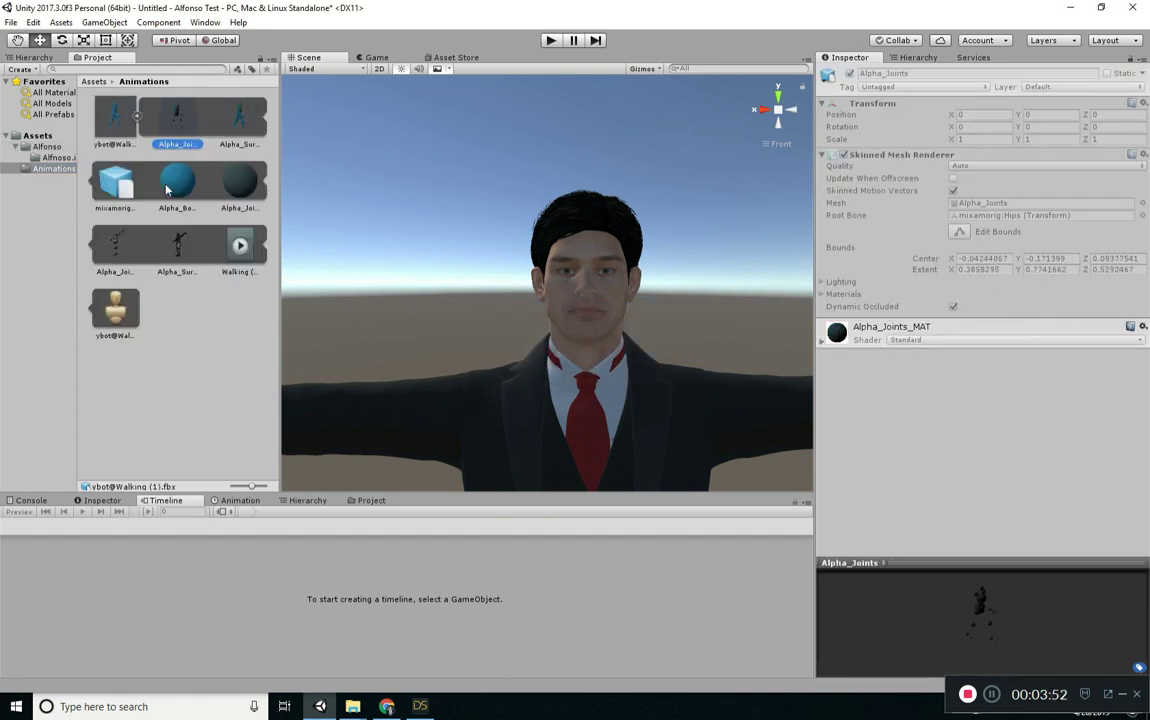
{"action": "left_click", "coordinate": [118, 120]}
{"action": "scroll", "coordinate": [547, 280], "scroll_direction": "down", "scroll_amount": 5}
{"action": "left_click_drag", "start_coordinate": [115, 118], "coordinate": [398, 380]}
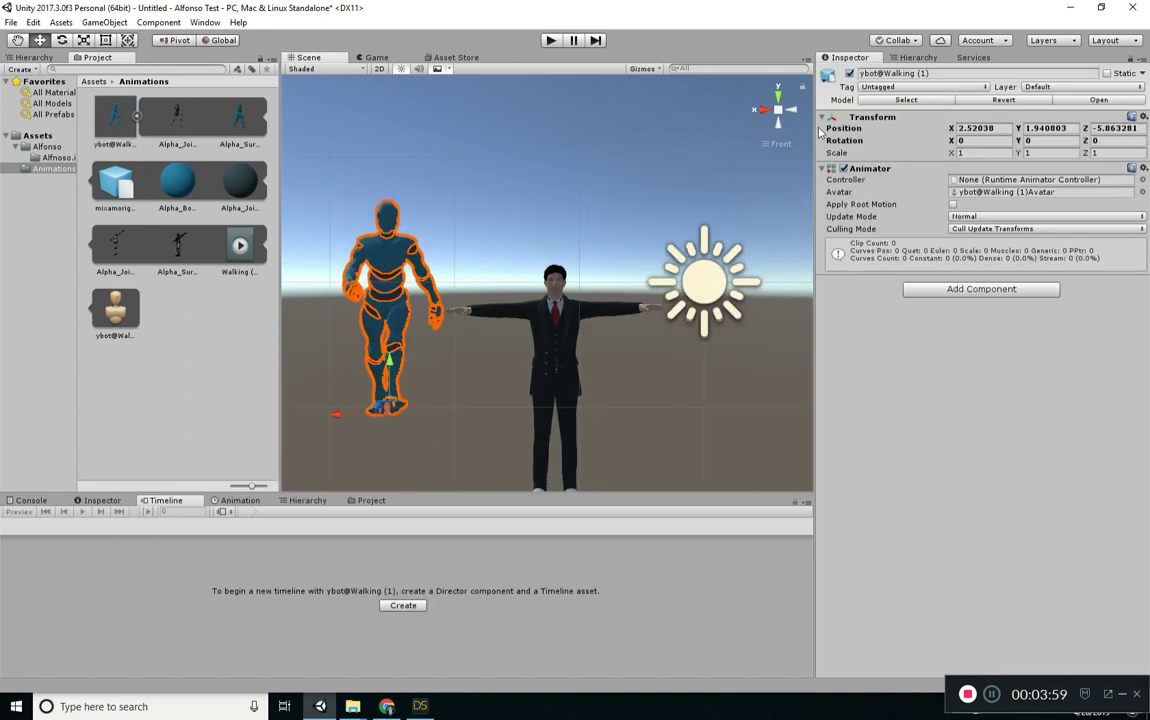
- Set the rig animation type of the ybot@Walking (1) model to Humanoid and apply the import settings
{"action": "left_click", "coordinate": [906, 100]}
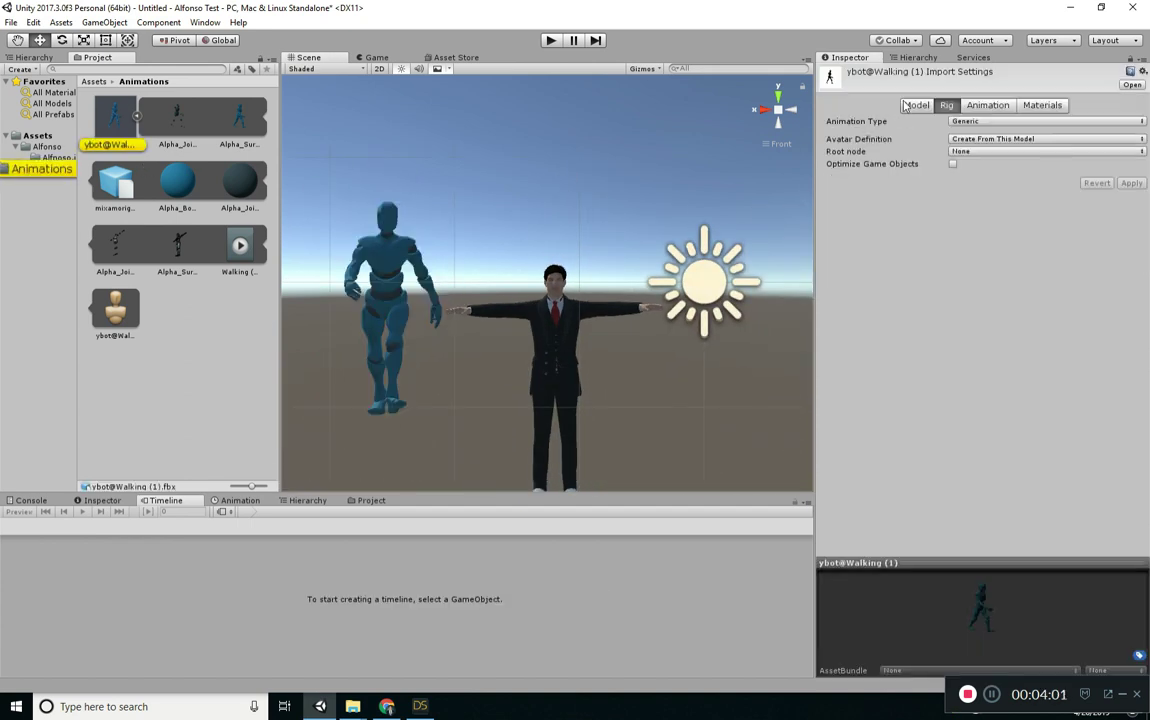
{"action": "left_click", "coordinate": [965, 121]}
{"action": "left_click", "coordinate": [980, 181]}
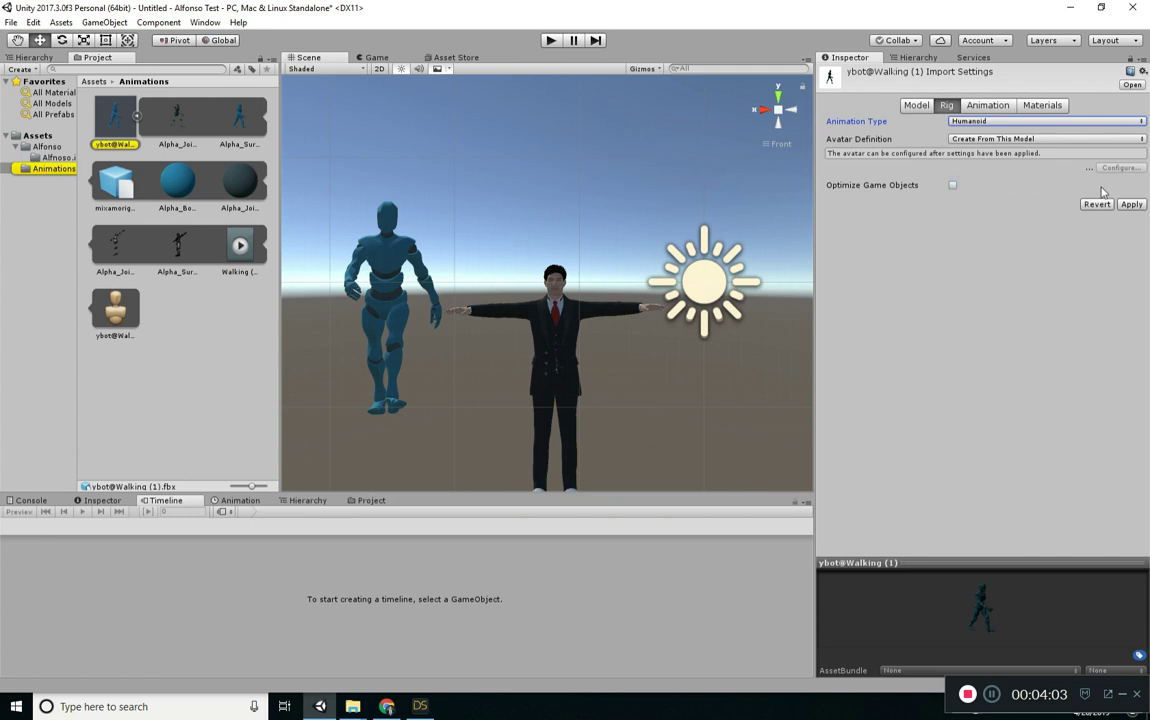
{"action": "left_click", "coordinate": [1131, 205]}
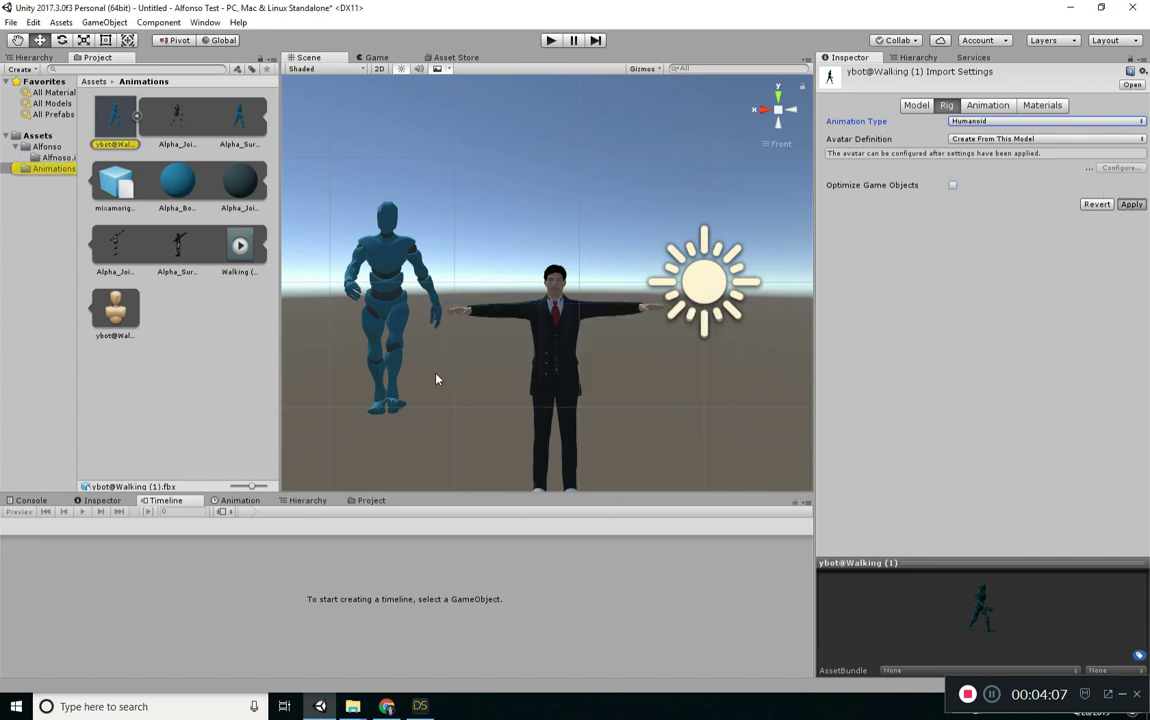
- Create a folder named Timeline inside the Animations folder and open it
{"action": "left_click", "coordinate": [360, 300]}
{"action": "left_click_drag", "start_coordinate": [351, 394], "coordinate": [407, 527], "text": "alt"}
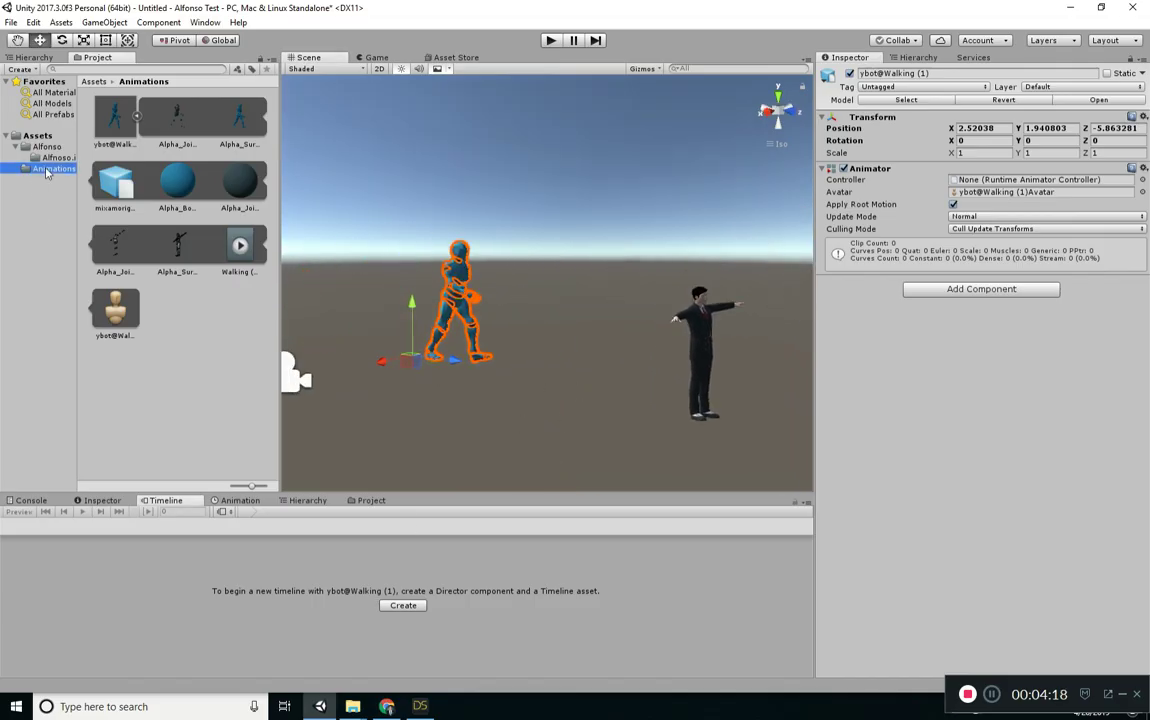
{"action": "left_click", "coordinate": [95, 81]}
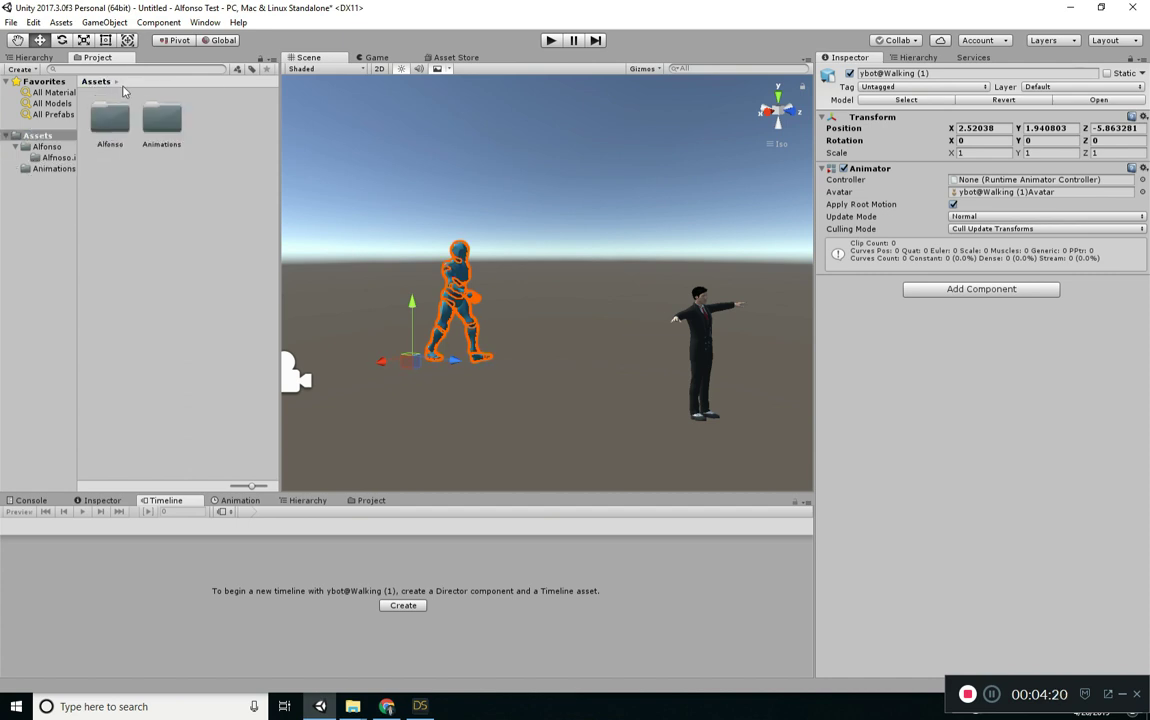
{"action": "left_click", "coordinate": [109, 81]}
{"action": "left_click", "coordinate": [145, 106]}
{"action": "right_click", "coordinate": [199, 388]}
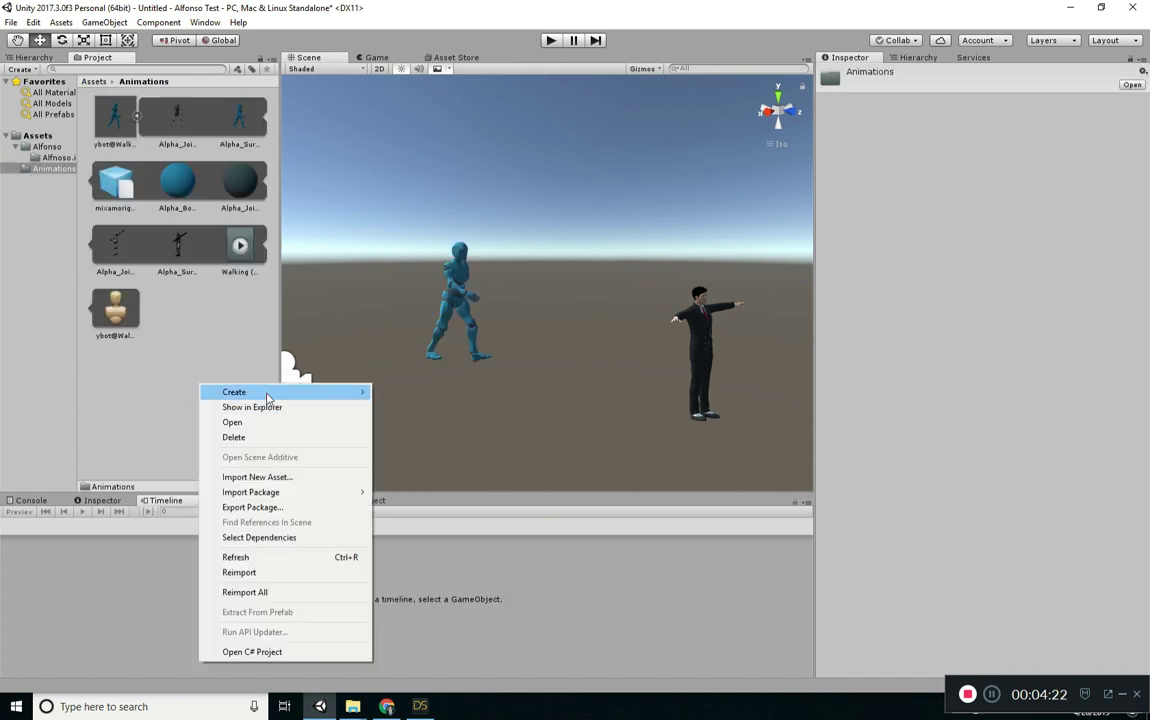
{"action": "mouse_move", "coordinate": [340, 393]}
{"action": "left_click", "coordinate": [415, 251]}
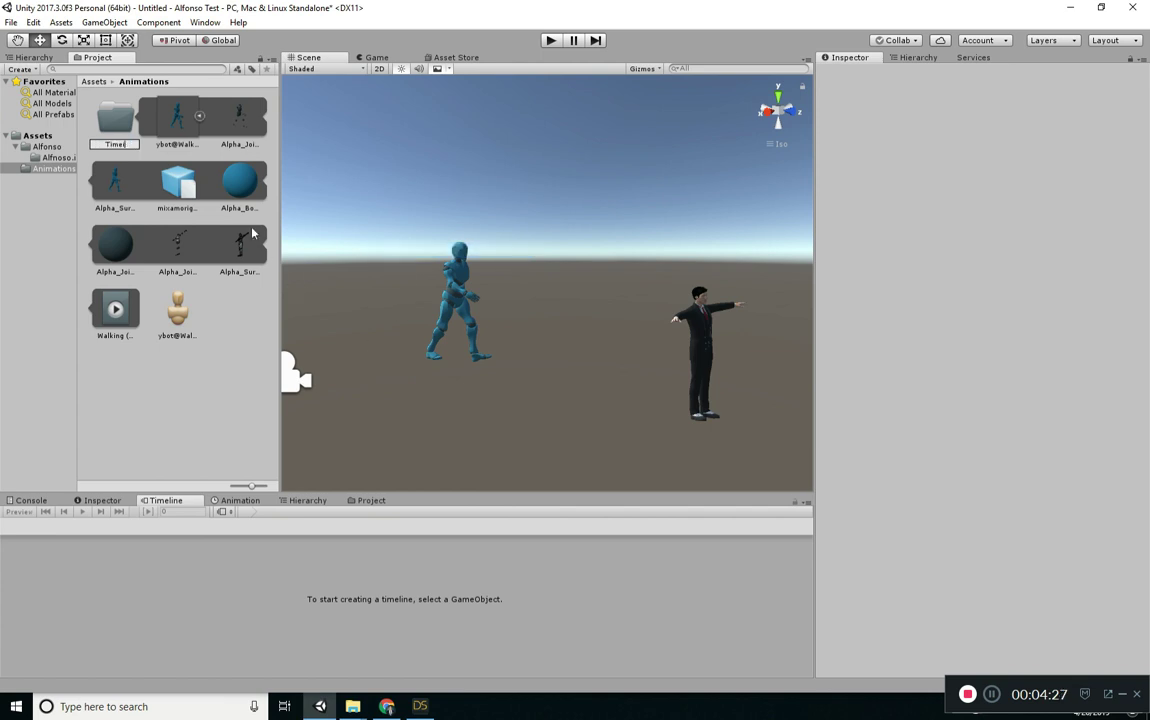
{"action": "key", "text": "Return"}
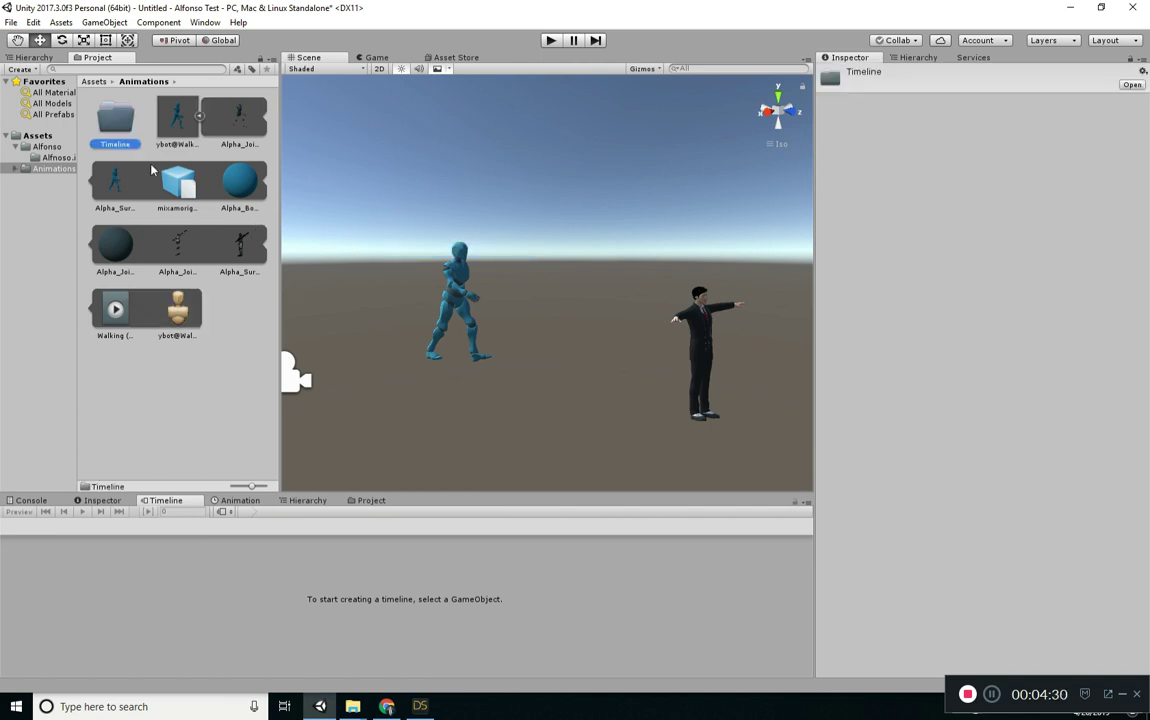
{"action": "double_click", "coordinate": [116, 120]}
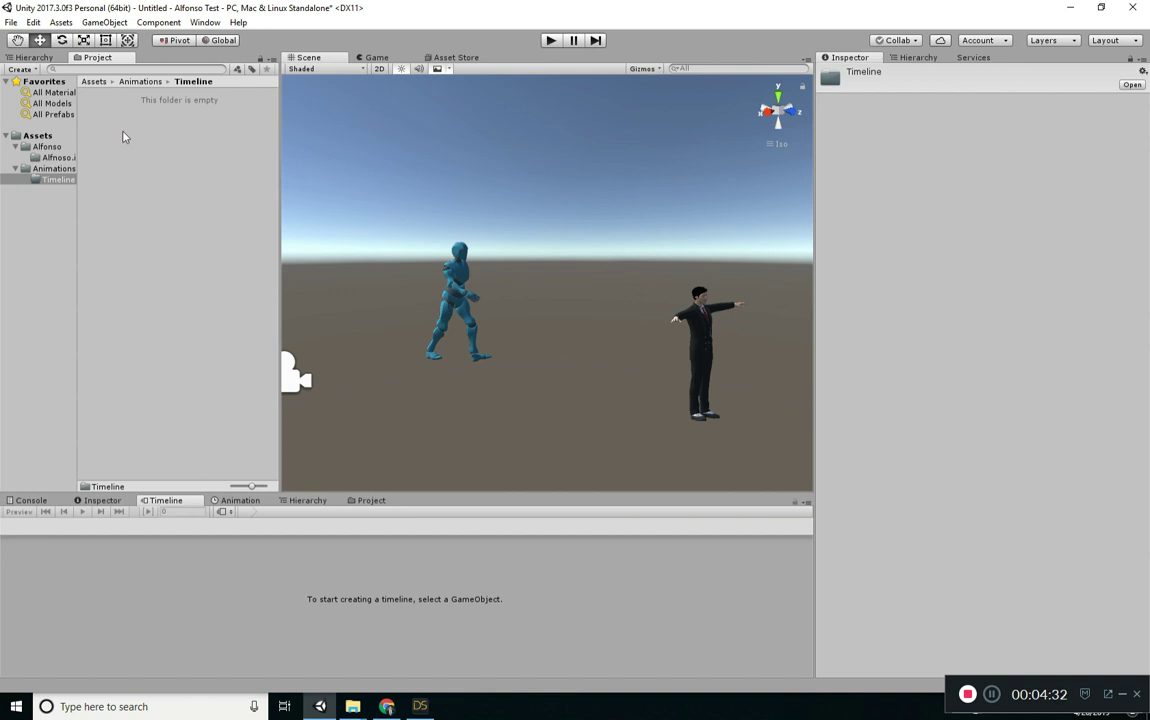
- Create a timeline for the ybot@Walking (1) model and save it as ybot@Walking (1)Timeline.playable in the Timeline folder
{"action": "left_click", "coordinate": [193, 97]}
{"action": "left_click", "coordinate": [451, 324]}
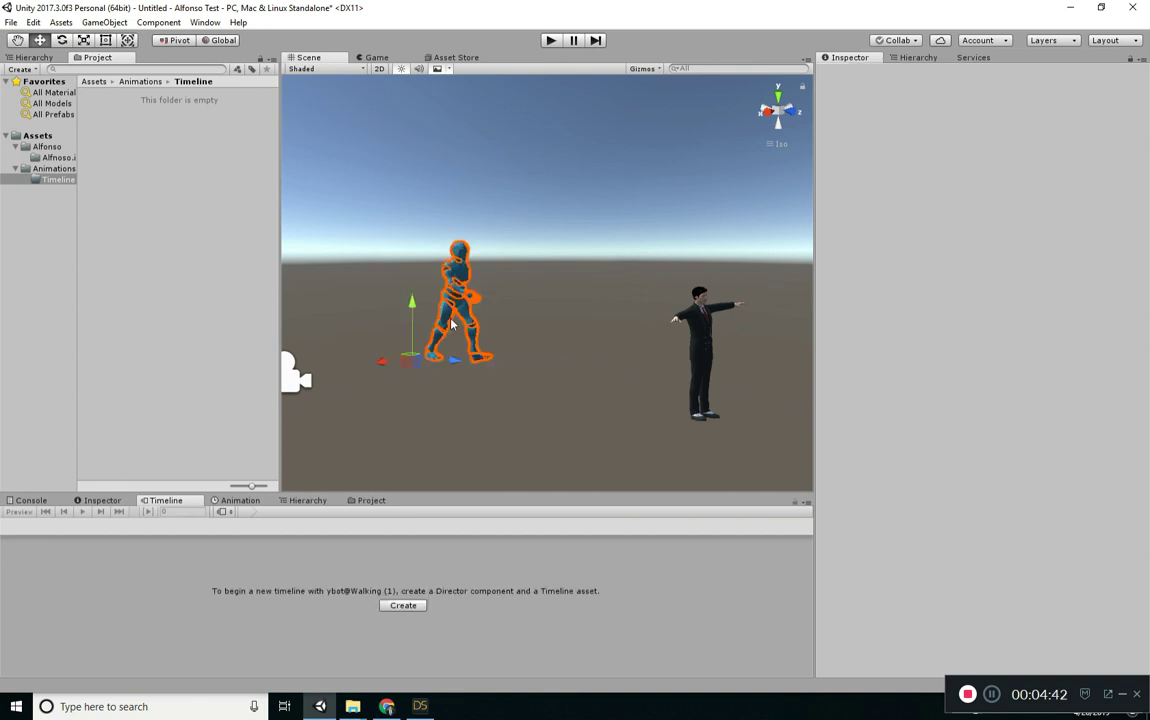
{"action": "left_click", "coordinate": [402, 606]}
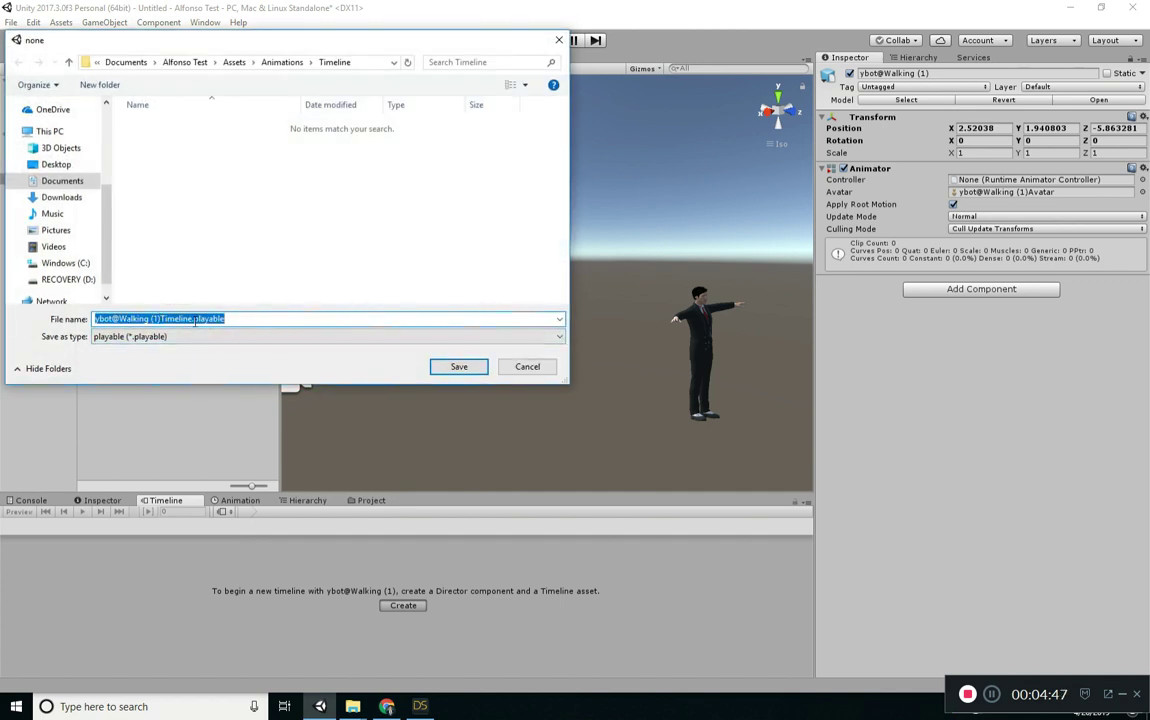
{"action": "left_click", "coordinate": [455, 366]}
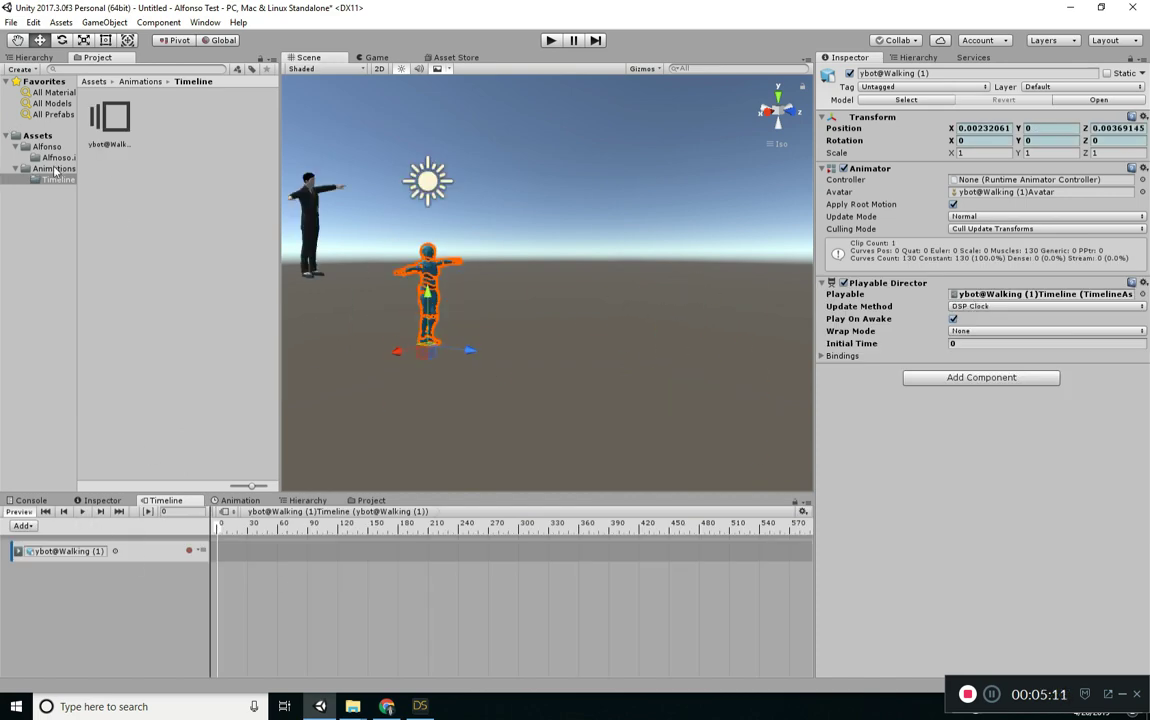
- Add the Walking (1) clip from the Animations folder to the ybot track, starting at frame 0, and play the timeline
{"action": "left_click", "coordinate": [55, 169]}
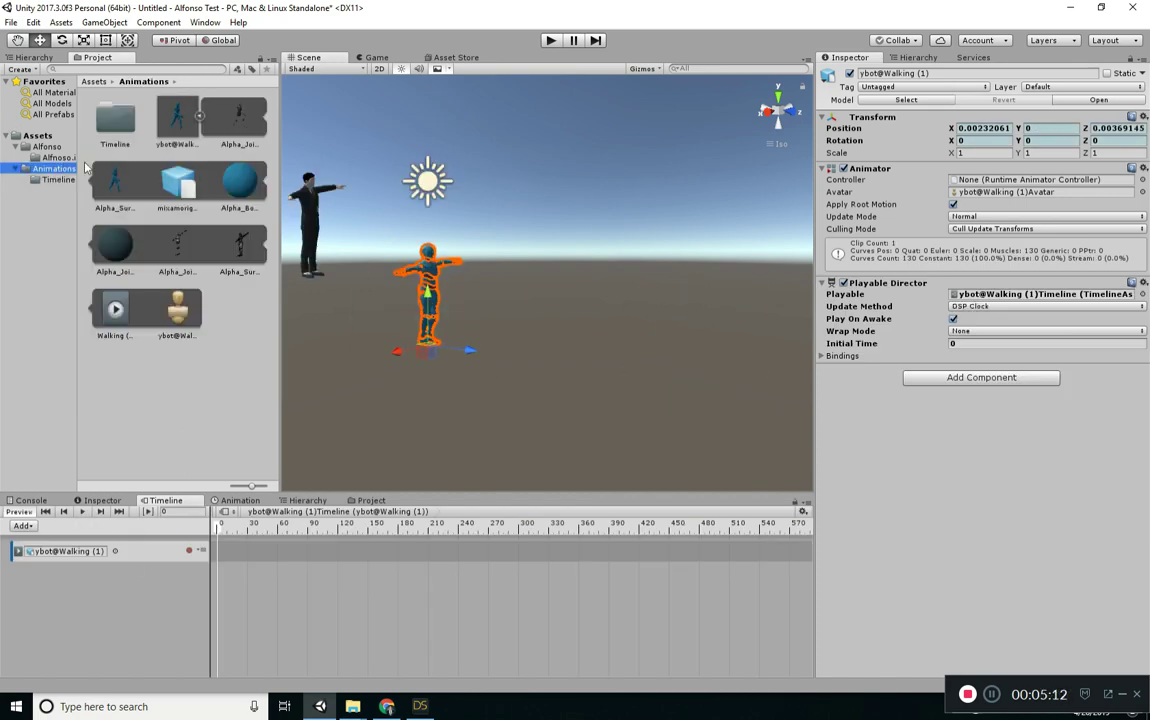
{"action": "left_click_drag", "start_coordinate": [141, 309], "coordinate": [241, 514]}
{"action": "left_click_drag", "start_coordinate": [244, 558], "coordinate": [244, 557]}
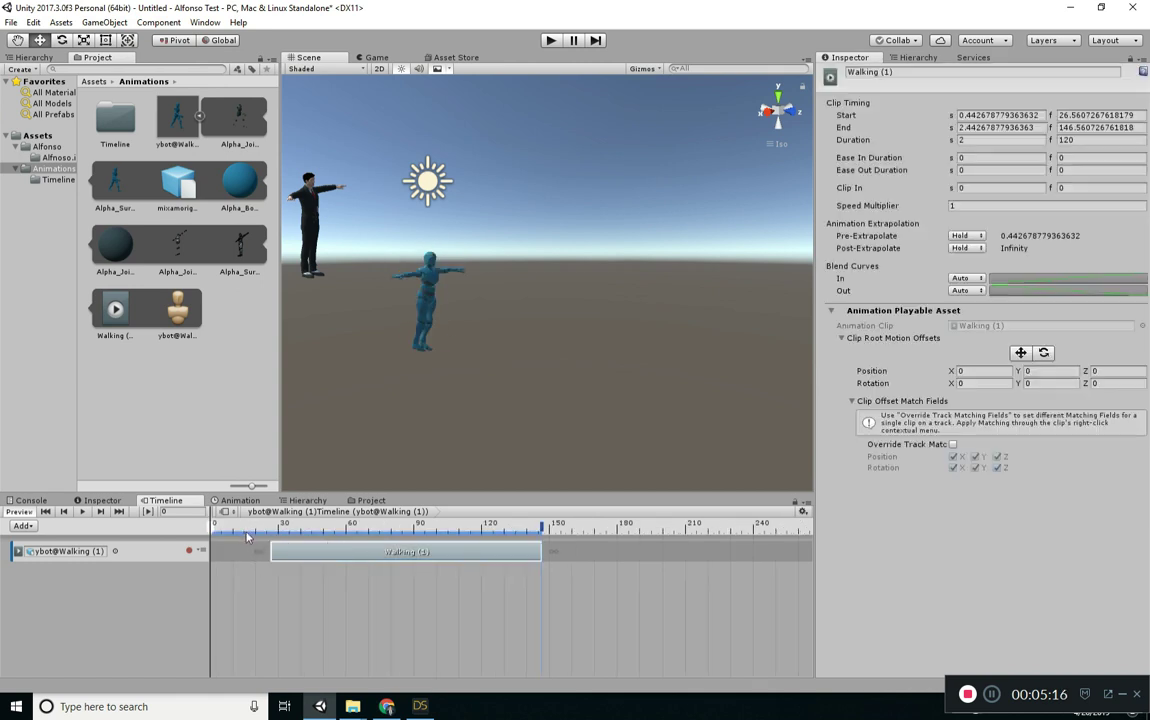
{"action": "left_click", "coordinate": [82, 511]}
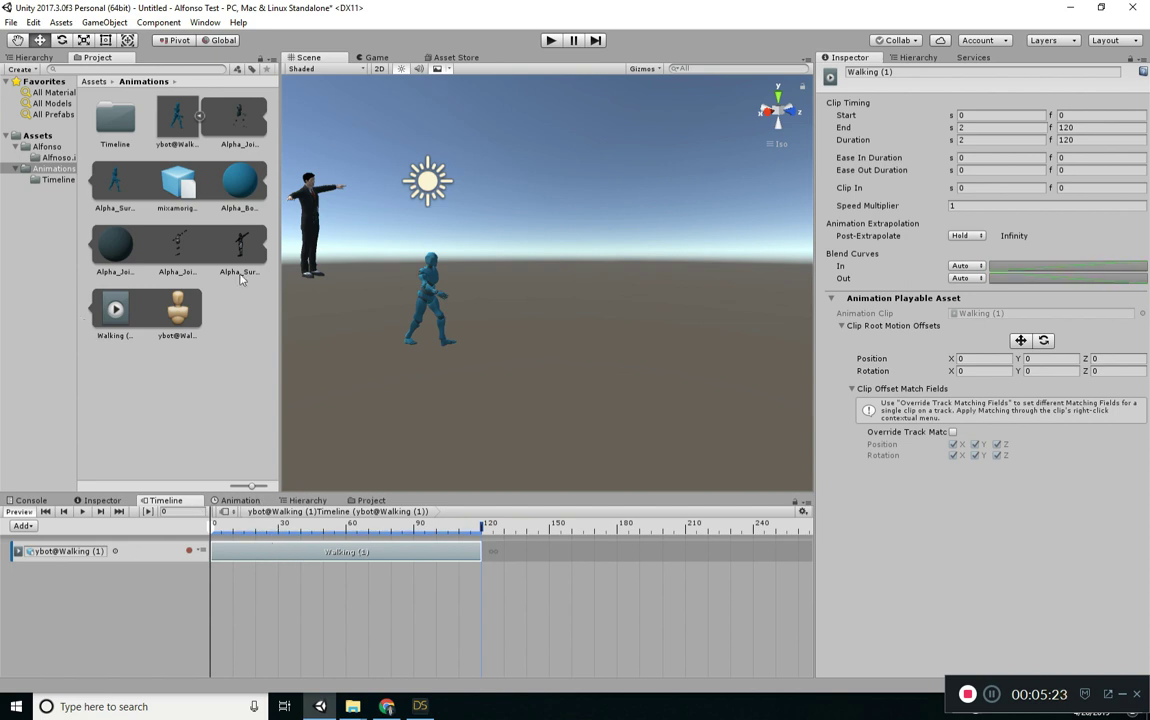
- Delete the Walking (1) clip from the ybot track and remove the ybot@Walking (1) model from the scene
{"action": "key", "text": "Delete"}
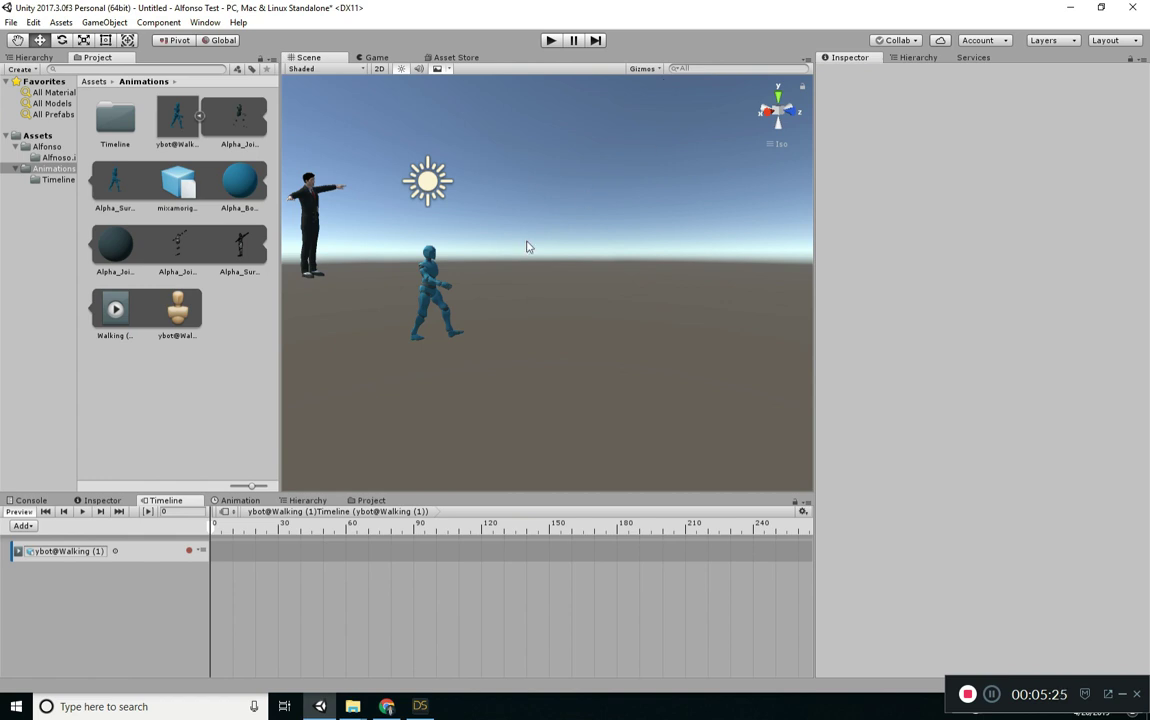
{"action": "left_click", "coordinate": [434, 286]}
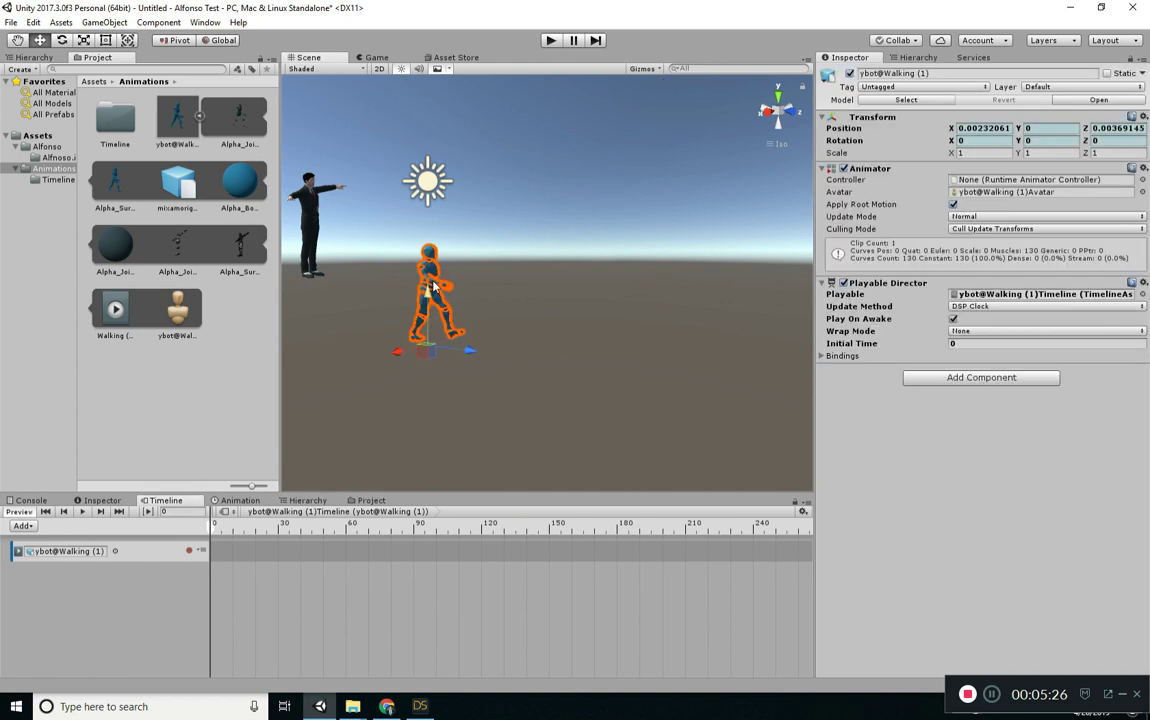
{"action": "key", "text": "Delete"}
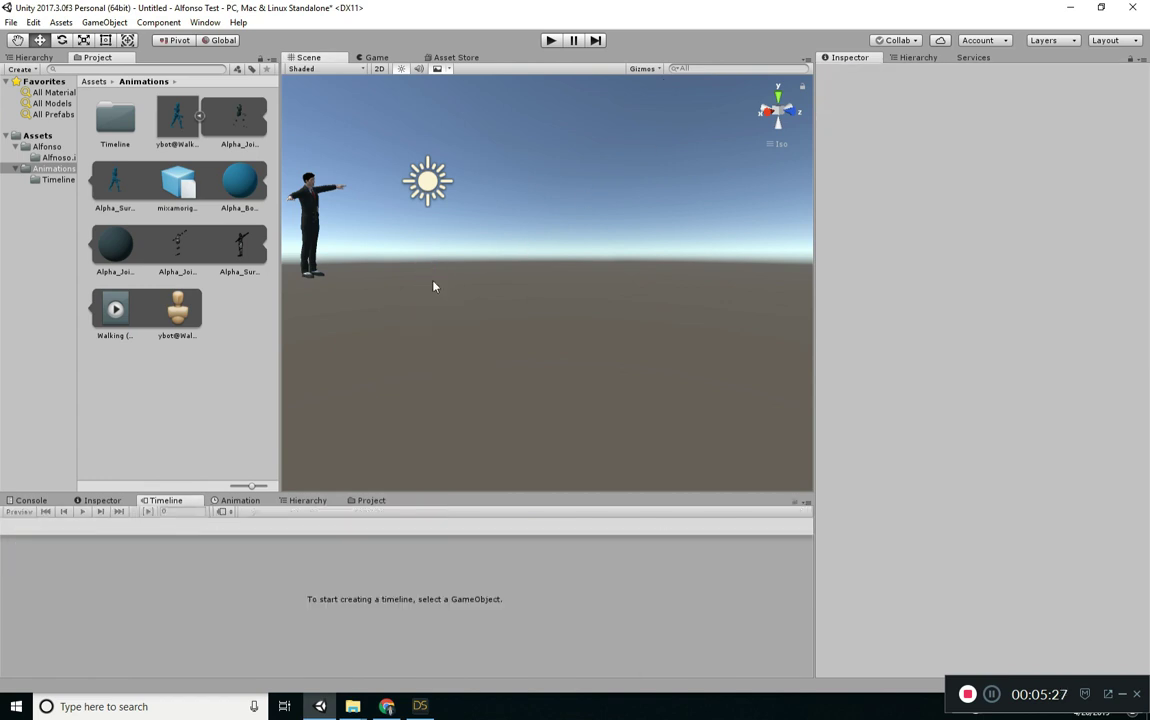
- Create a timeline for the suited Alfnoso character and save it as AlfnosoTimeline.playable in the Timeline folder
{"action": "middle_click_drag", "start_coordinate": [450, 260], "coordinate": [539, 307]}
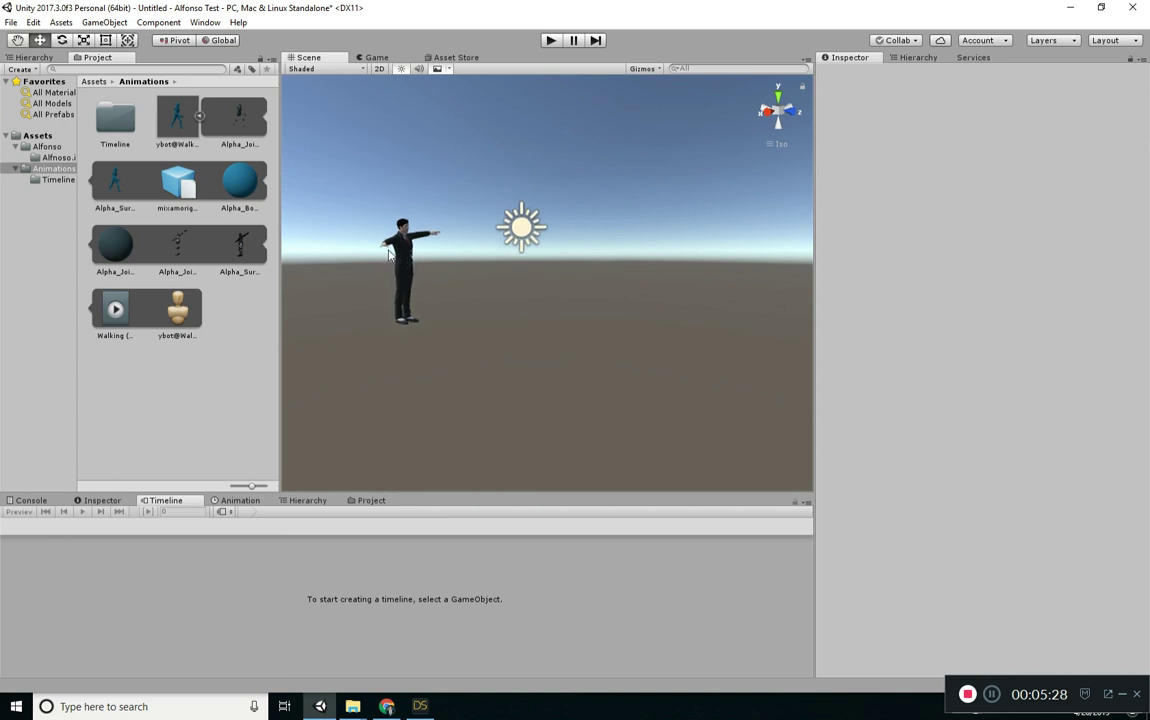
{"action": "left_click", "coordinate": [409, 255]}
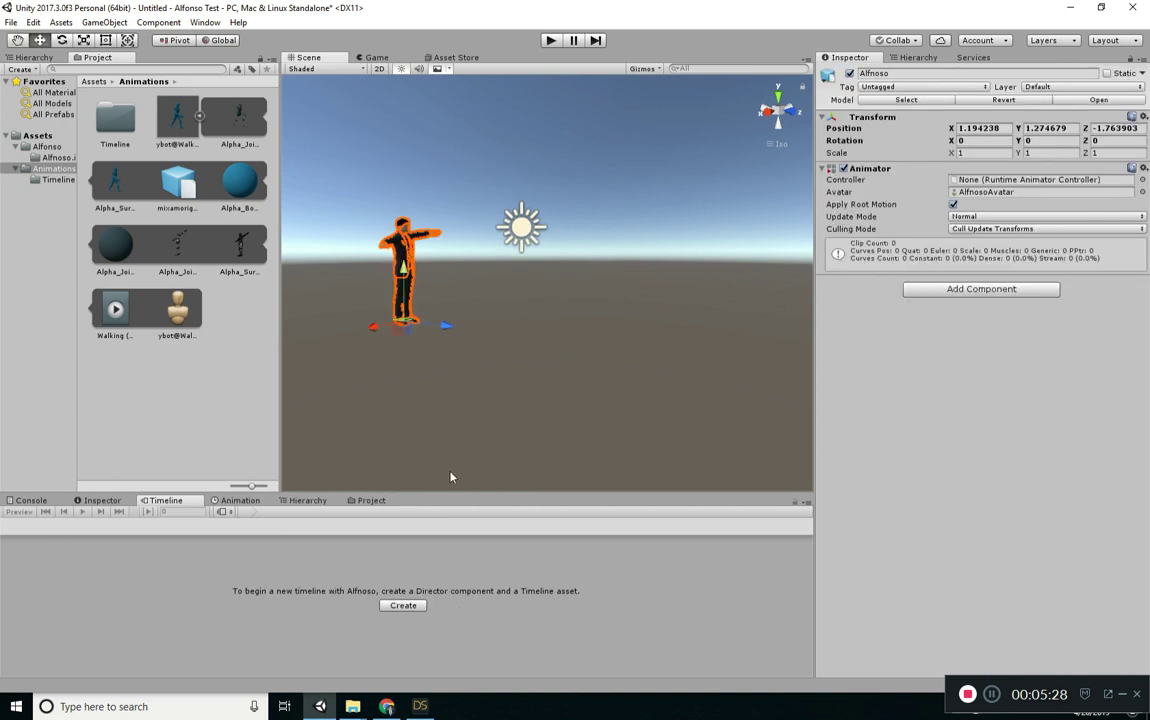
{"action": "left_click", "coordinate": [403, 605]}
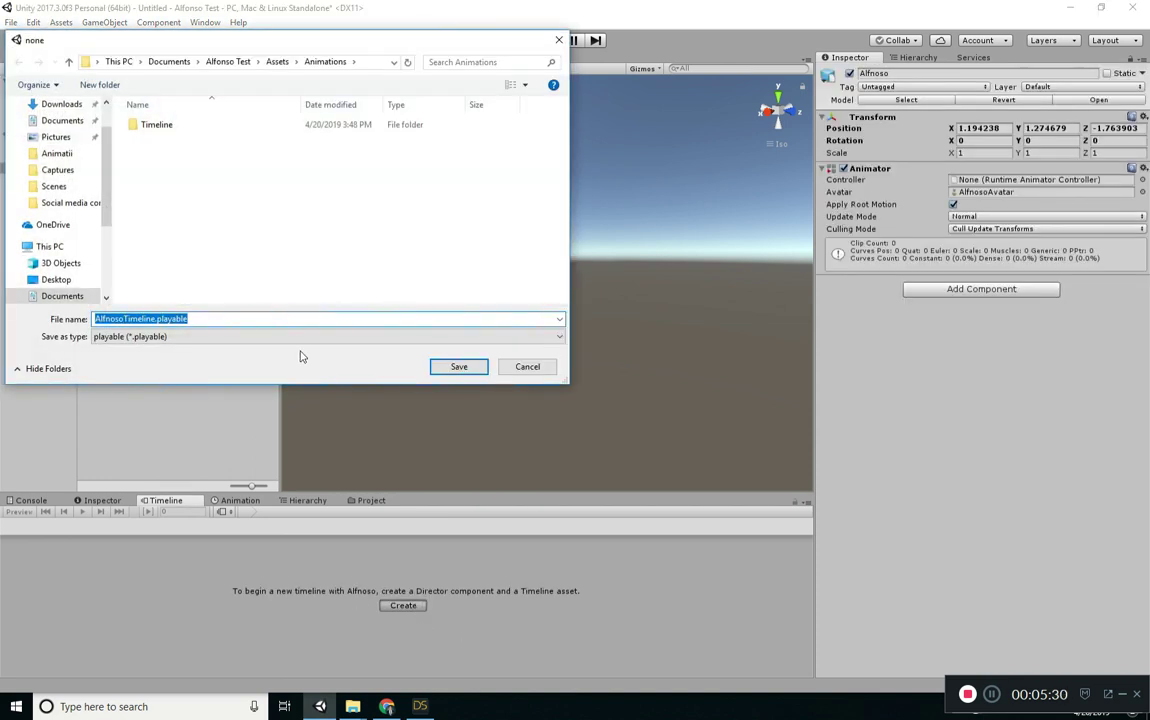
{"action": "double_click", "coordinate": [170, 122]}
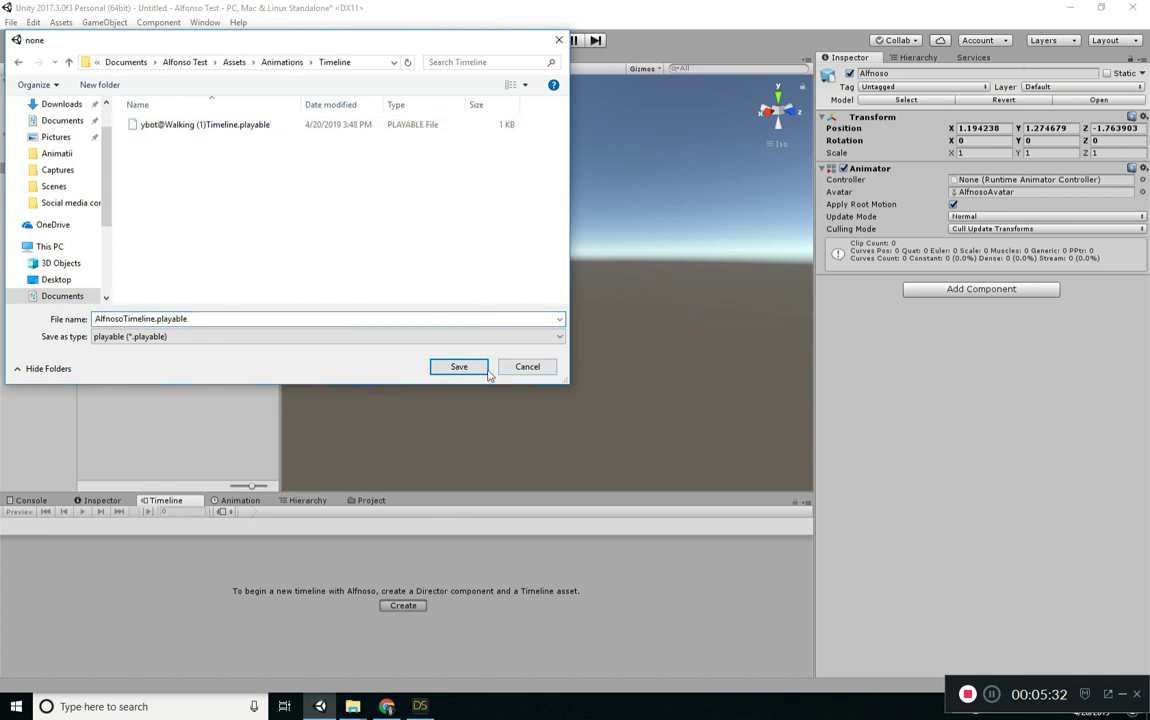
{"action": "left_click", "coordinate": [480, 370]}
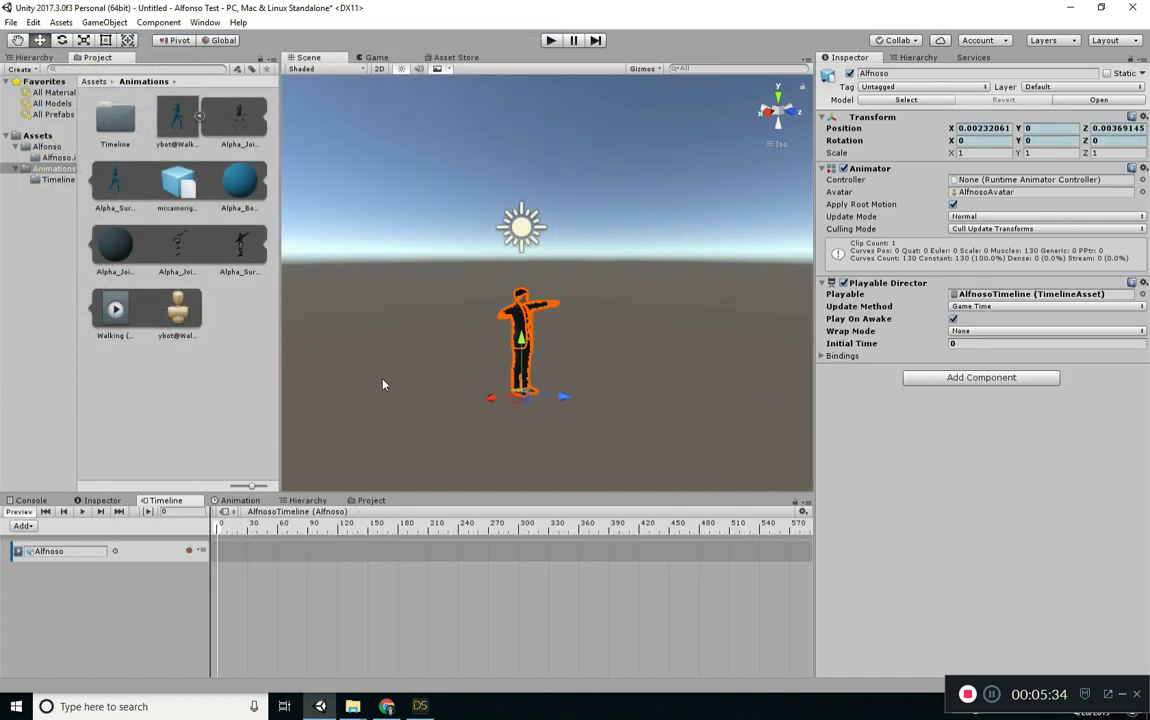
- Add the Walking (1) clip at frame 0 of the Alfnoso track and inspect the character from the front and right side
{"action": "left_click_drag", "start_coordinate": [265, 549], "coordinate": [268, 551]}
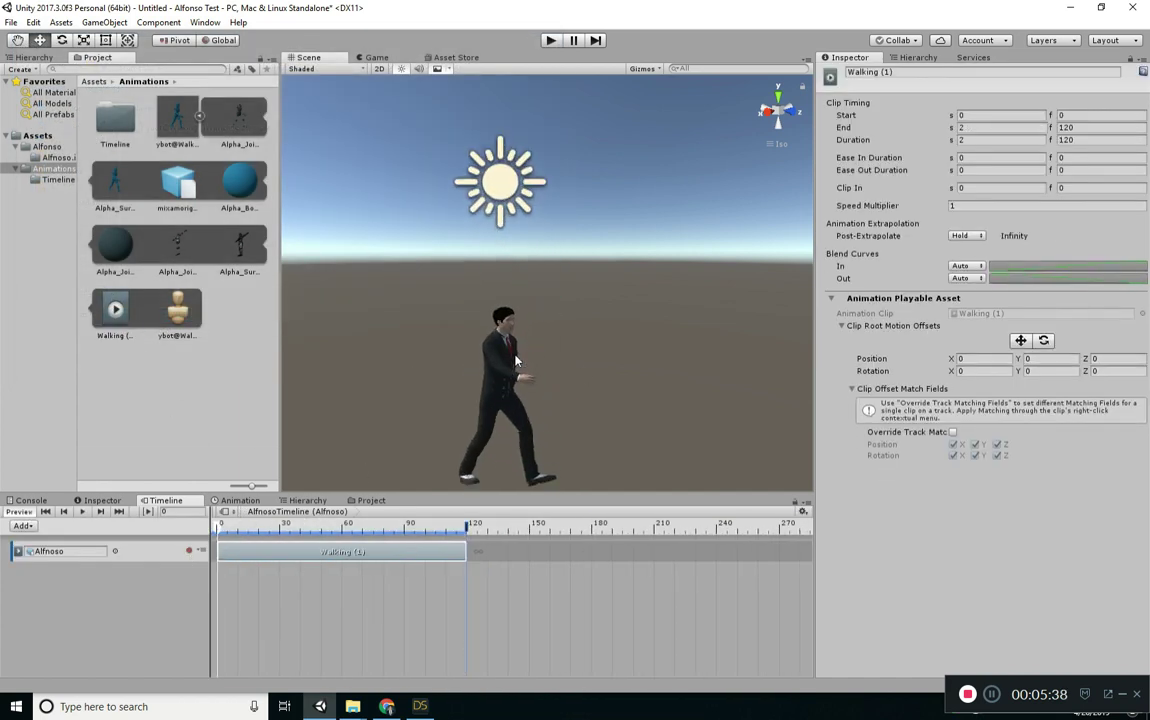
{"action": "left_click_drag", "start_coordinate": [445, 343], "coordinate": [520, 403], "text": "alt"}
{"action": "scroll", "coordinate": [520, 403], "scroll_direction": "up", "scroll_amount": 10}
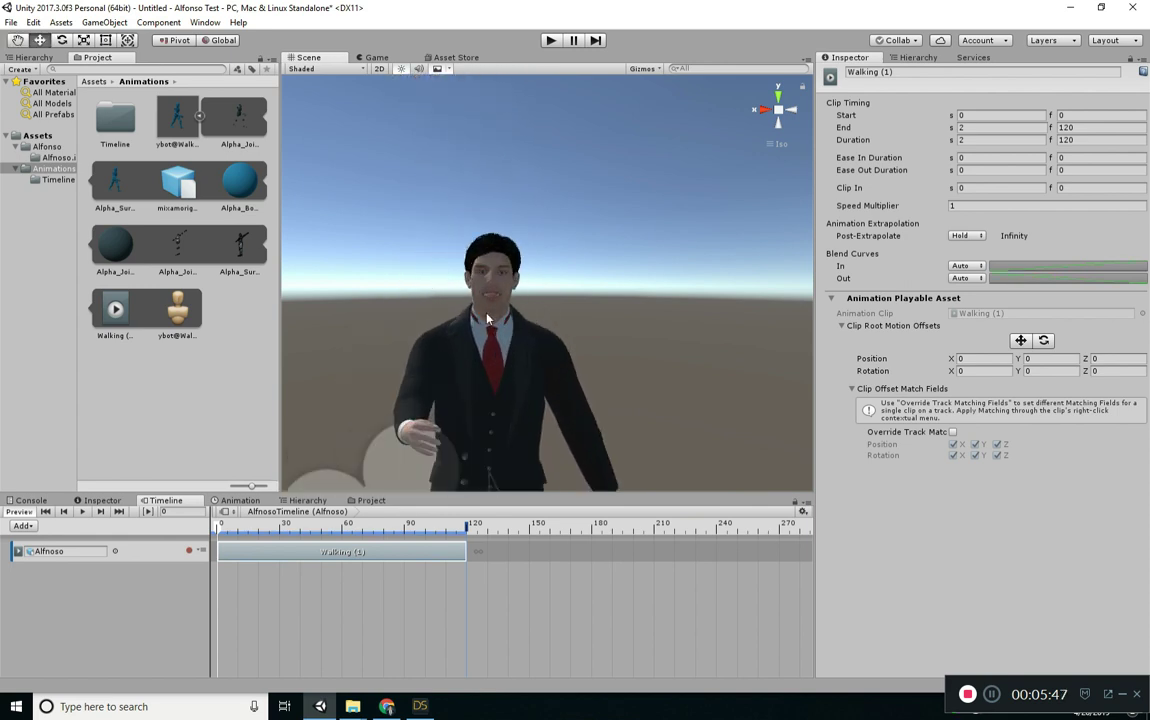
{"action": "scroll", "coordinate": [460, 338], "scroll_direction": "down", "scroll_amount": 10}
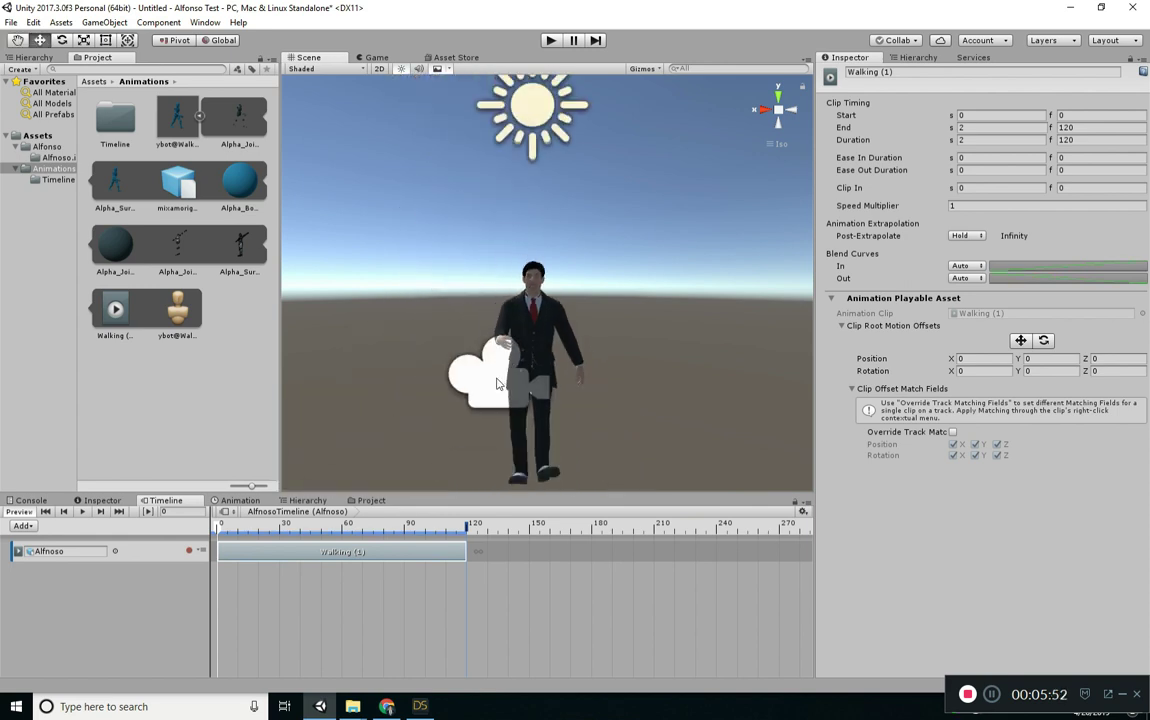
{"action": "right_click_drag", "start_coordinate": [495, 380], "coordinate": [700, 388]}
{"action": "left_click", "coordinate": [768, 110]}
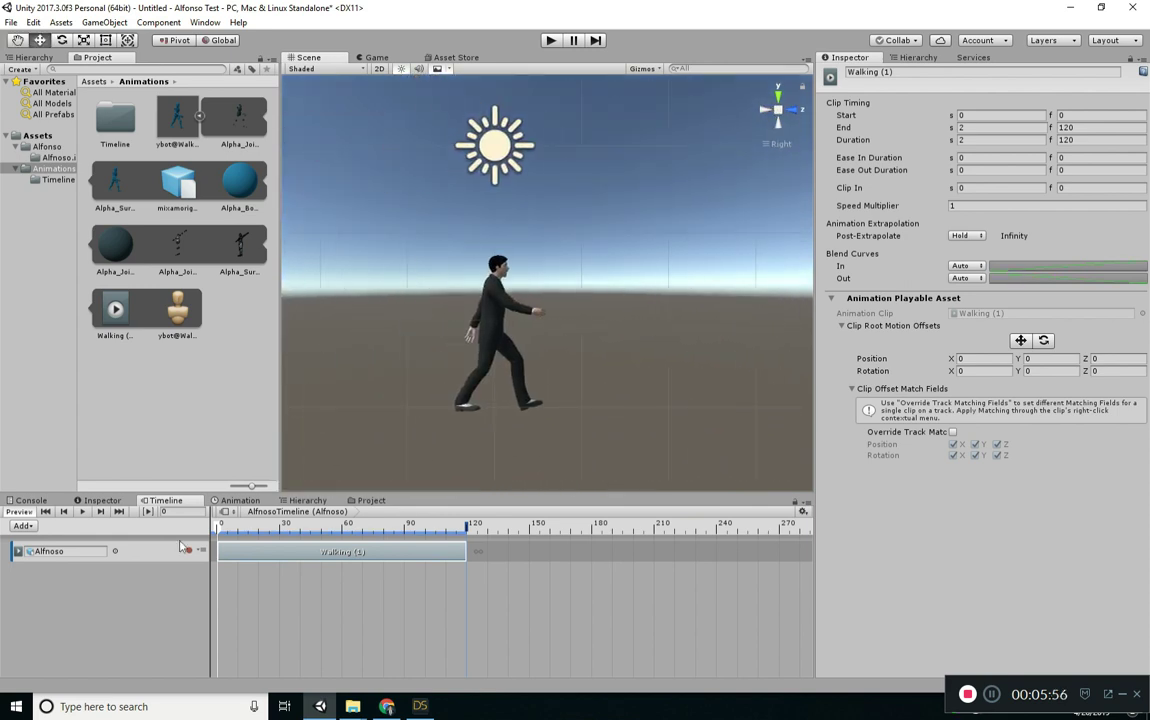
{"action": "middle_click_drag", "start_coordinate": [619, 421], "coordinate": [431, 408]}
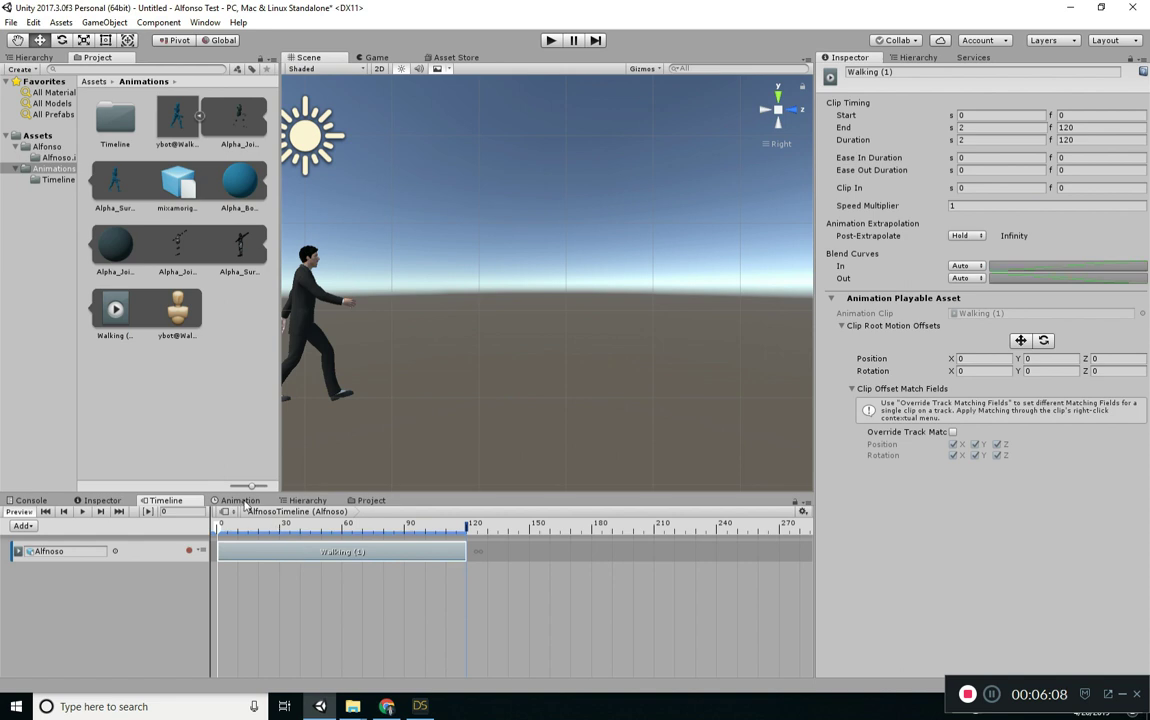
- Delete the clip from the Alfnoso track, and duplicate the Walking (1) animation in the Animations folder as Alfonso Walk
{"action": "key", "text": "Delete"}
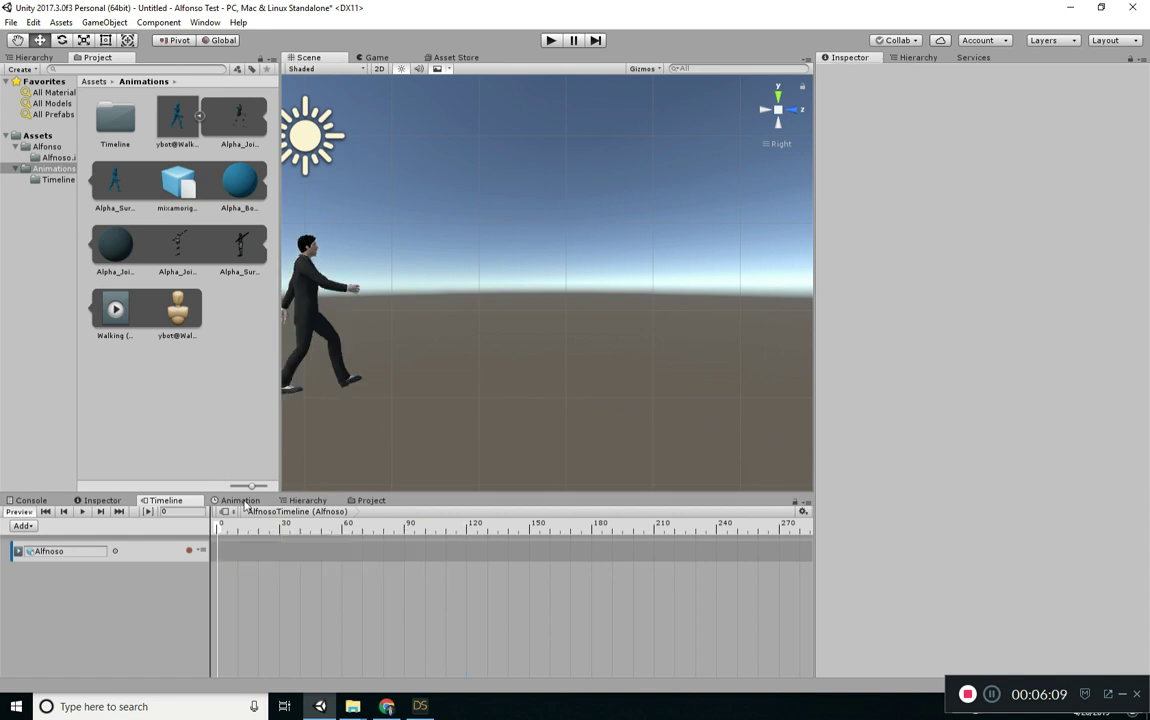
{"action": "left_click", "coordinate": [135, 299]}
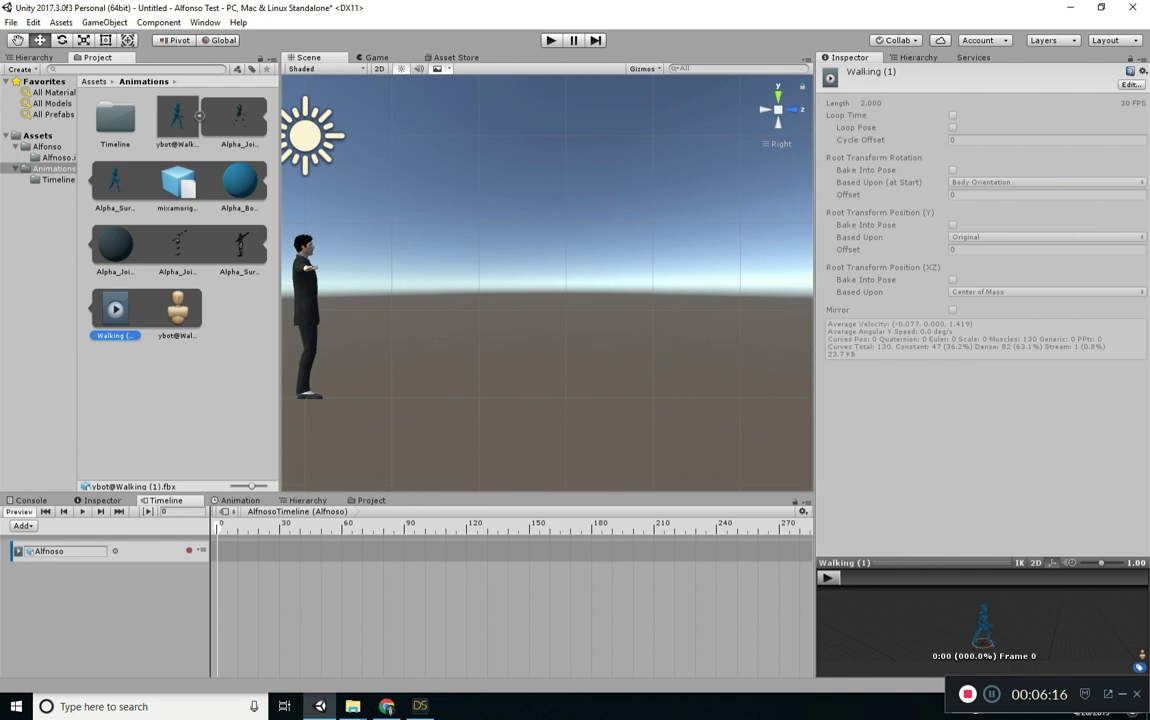
{"action": "key", "text": "ctrl+d"}
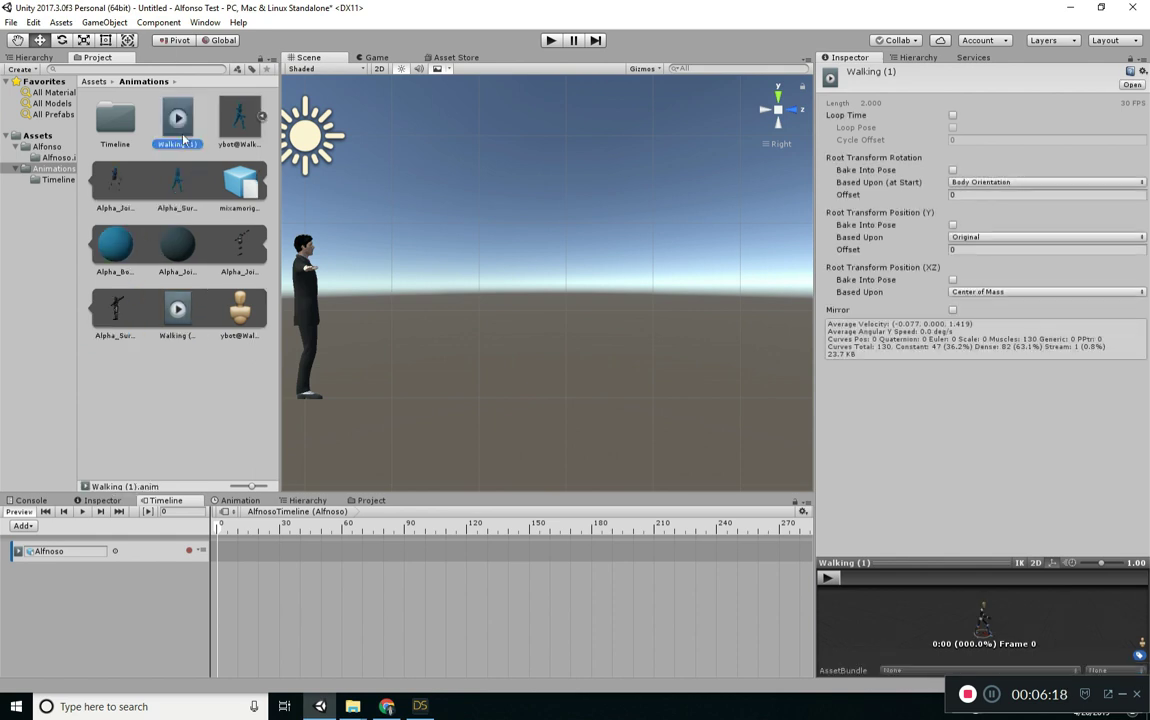
{"action": "left_click", "coordinate": [184, 144]}
{"action": "type", "text": "Al"}
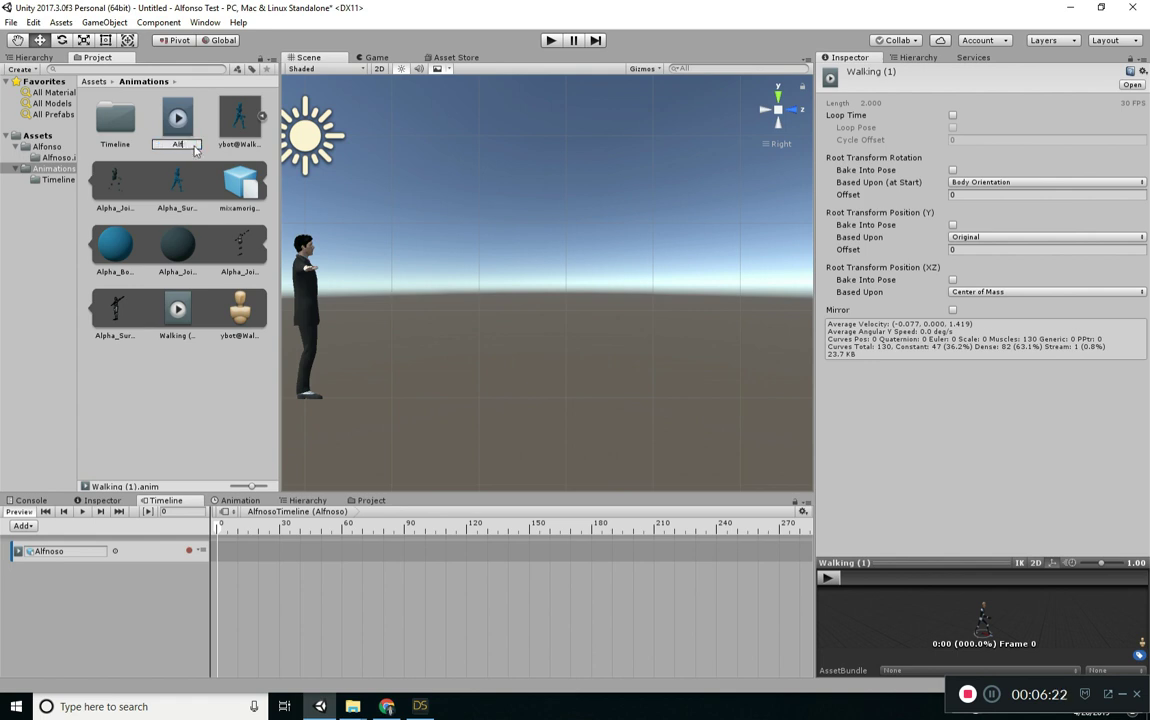
{"action": "type", "text": "fonso Walk"}
{"action": "key", "text": "Return"}
- Add the Alfonso Walk clip at frame 0 of the Alfnoso track and open it for editing in the Animation window
{"action": "left_click_drag", "start_coordinate": [178, 122], "coordinate": [253, 563]}
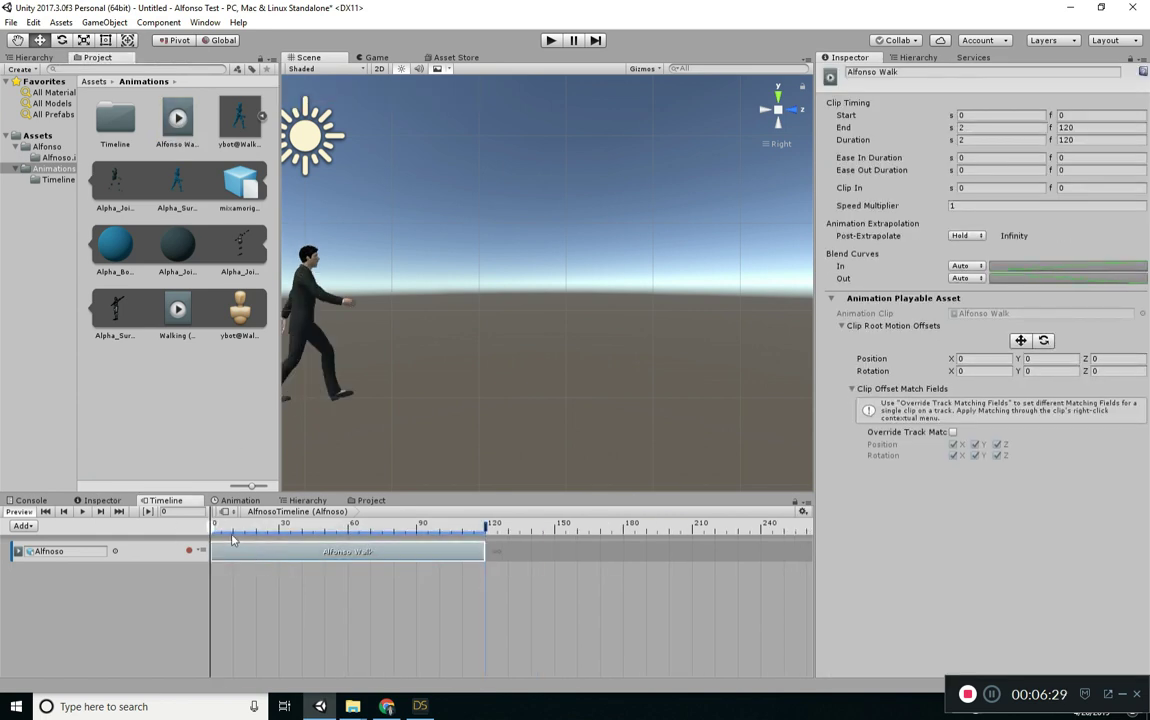
{"action": "right_click", "coordinate": [245, 558]}
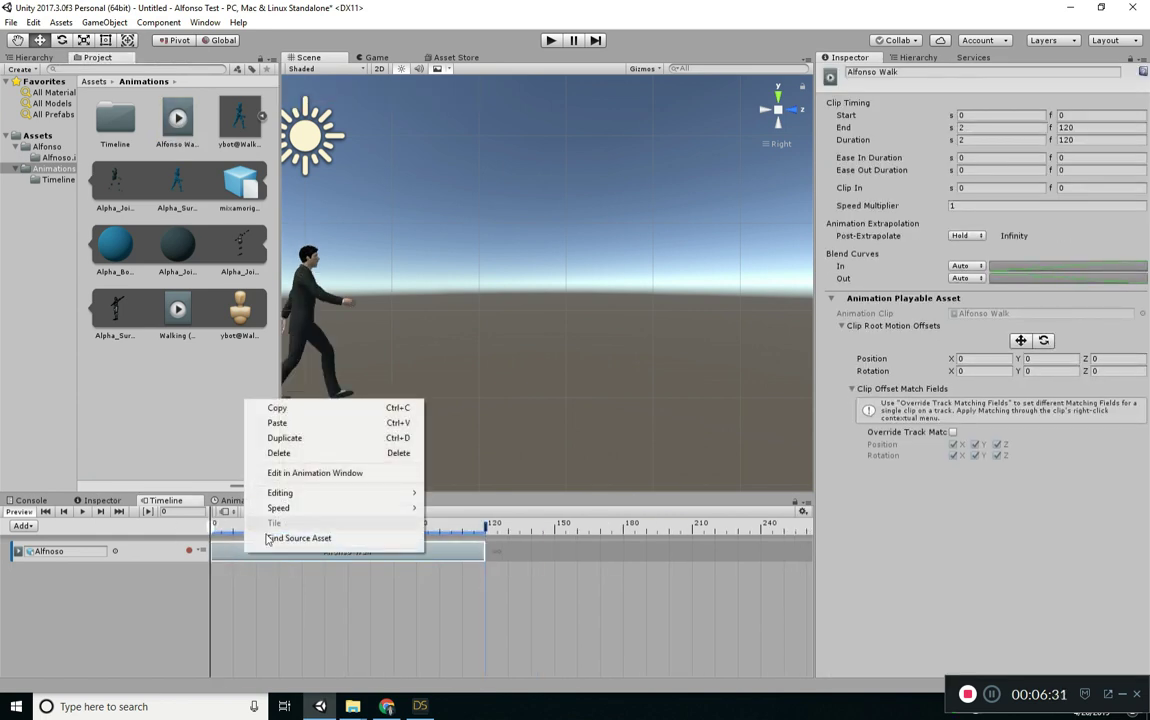
{"action": "left_click", "coordinate": [305, 475]}
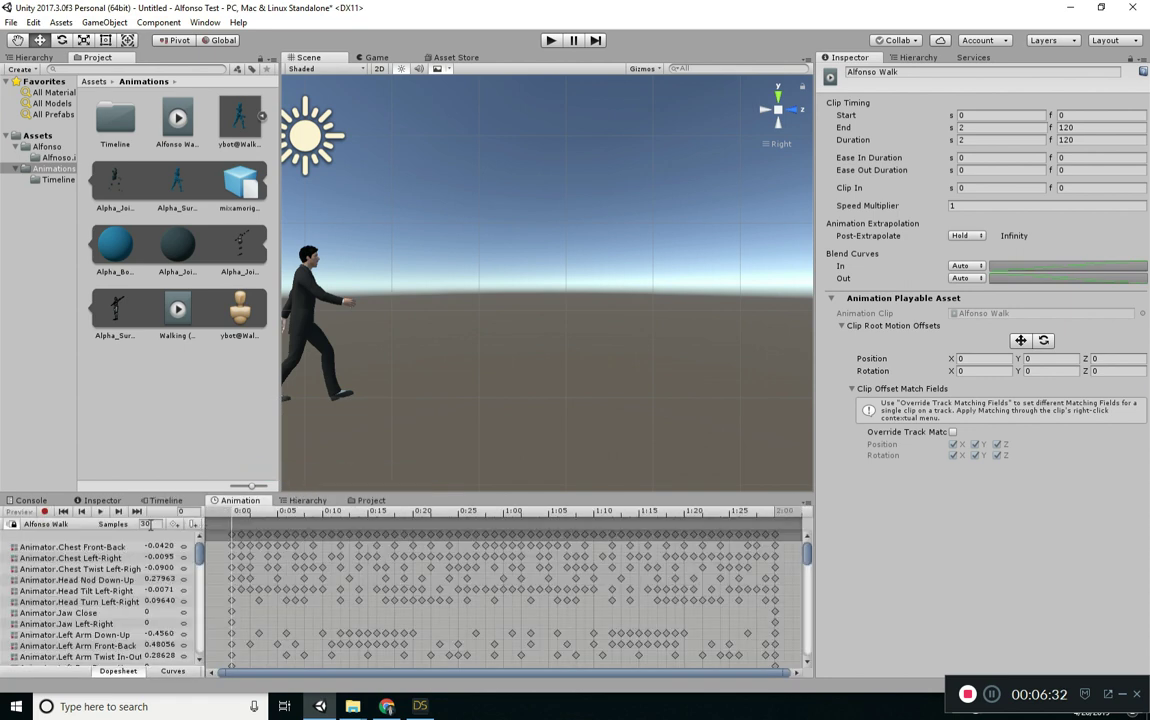
- Frame the character's head from the right side and display the Animator.Jaw Close property of Alfonso Walk as a curve
{"action": "middle_click_drag", "start_coordinate": [328, 267], "coordinate": [416, 334]}
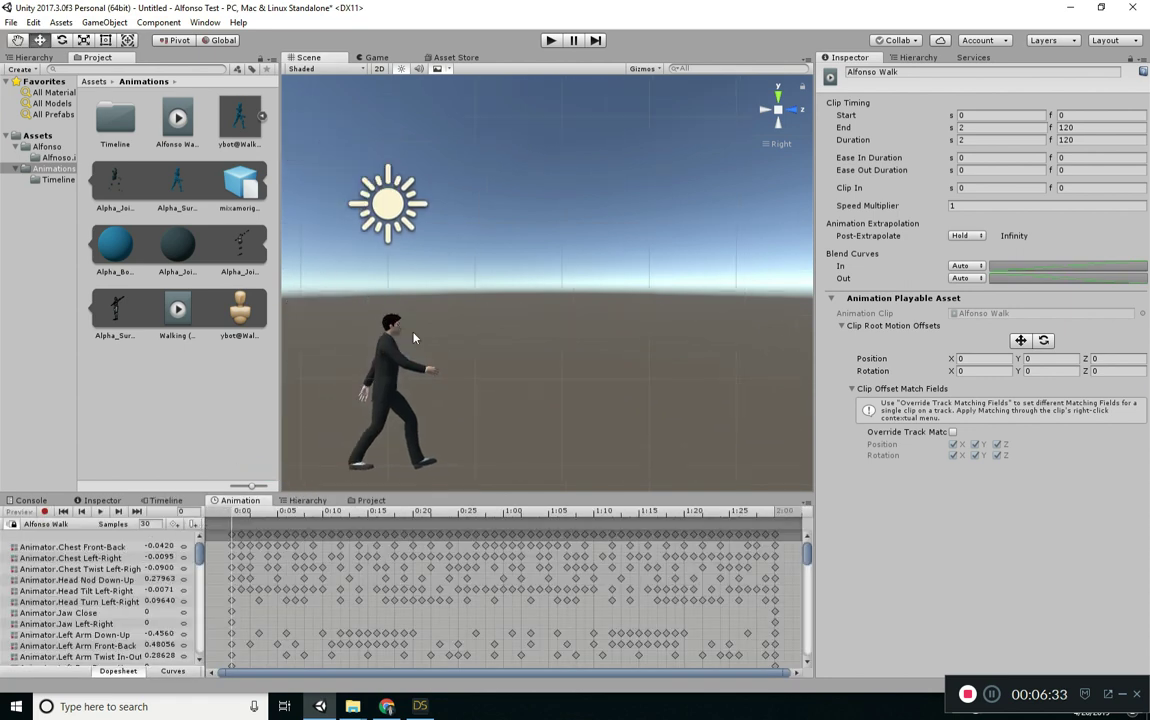
{"action": "scroll", "coordinate": [420, 335], "scroll_direction": "up", "scroll_amount": 4}
{"action": "middle_click_drag", "start_coordinate": [388, 390], "coordinate": [762, 344]}
{"action": "scroll", "coordinate": [677, 365], "scroll_direction": "up", "scroll_amount": 3}
{"action": "middle_click_drag", "start_coordinate": [675, 367], "coordinate": [585, 360]}
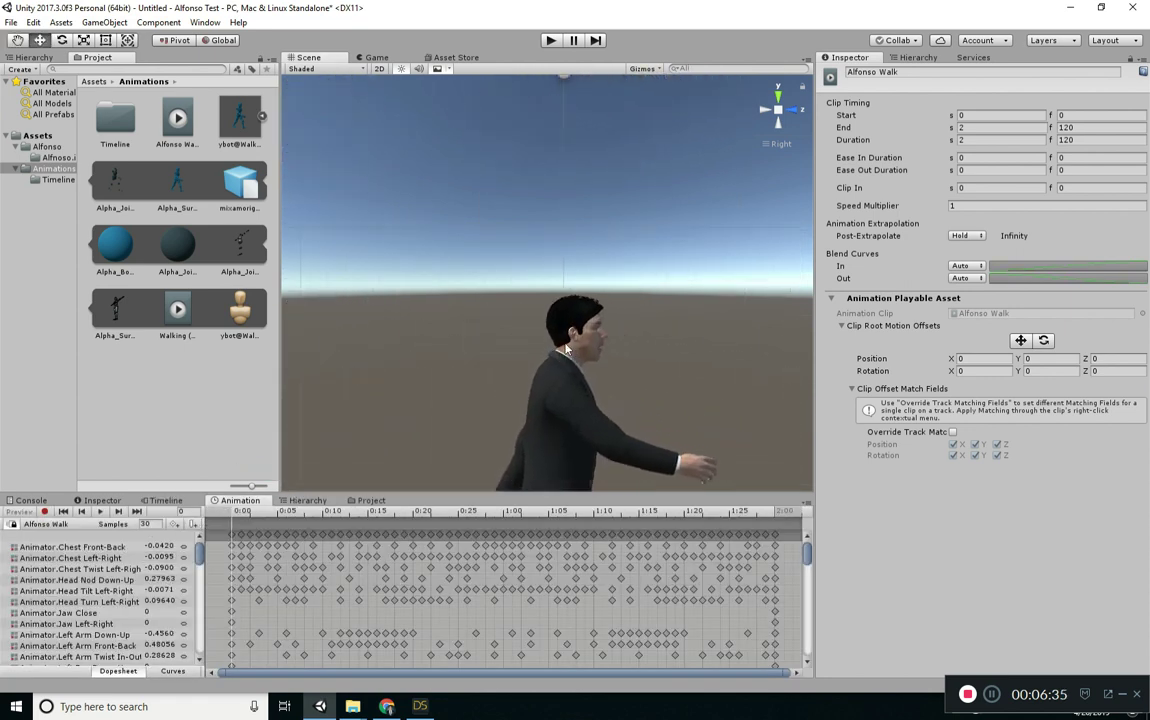
{"action": "scroll", "coordinate": [585, 360], "scroll_direction": "up", "scroll_amount": 2}
{"action": "scroll", "coordinate": [585, 340], "scroll_direction": "up", "scroll_amount": 2}
{"action": "middle_click_drag", "start_coordinate": [660, 330], "coordinate": [437, 313]}
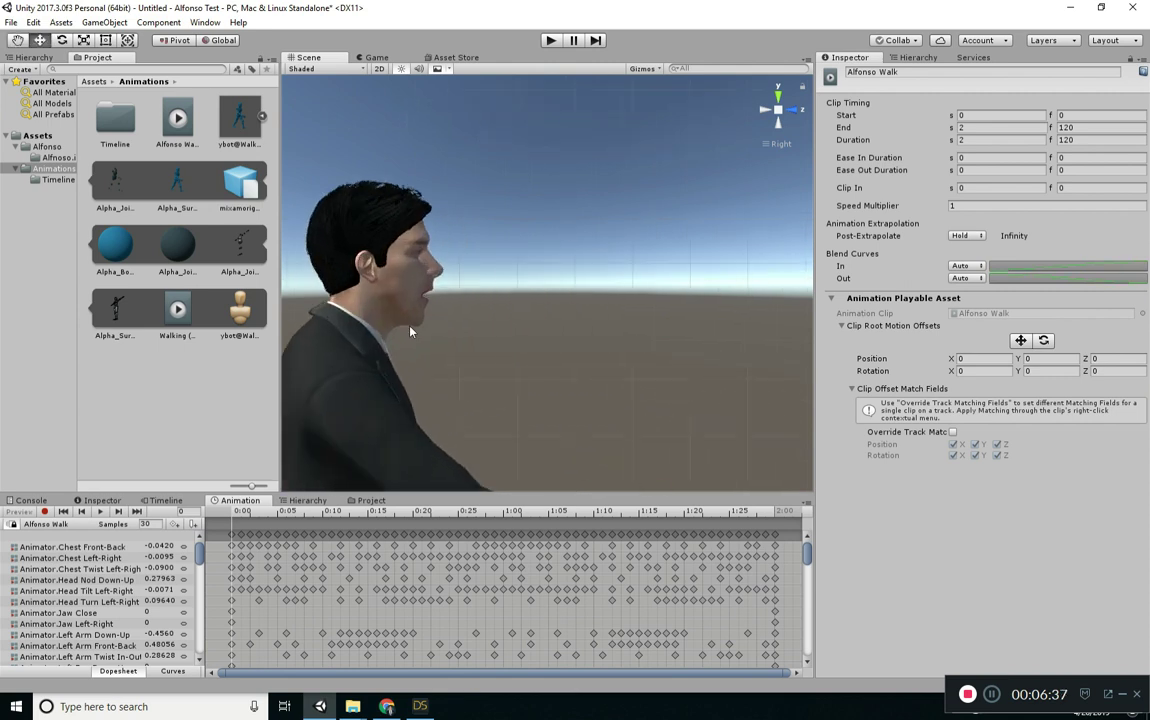
{"action": "scroll", "coordinate": [98, 583], "scroll_direction": "down", "scroll_amount": 2}
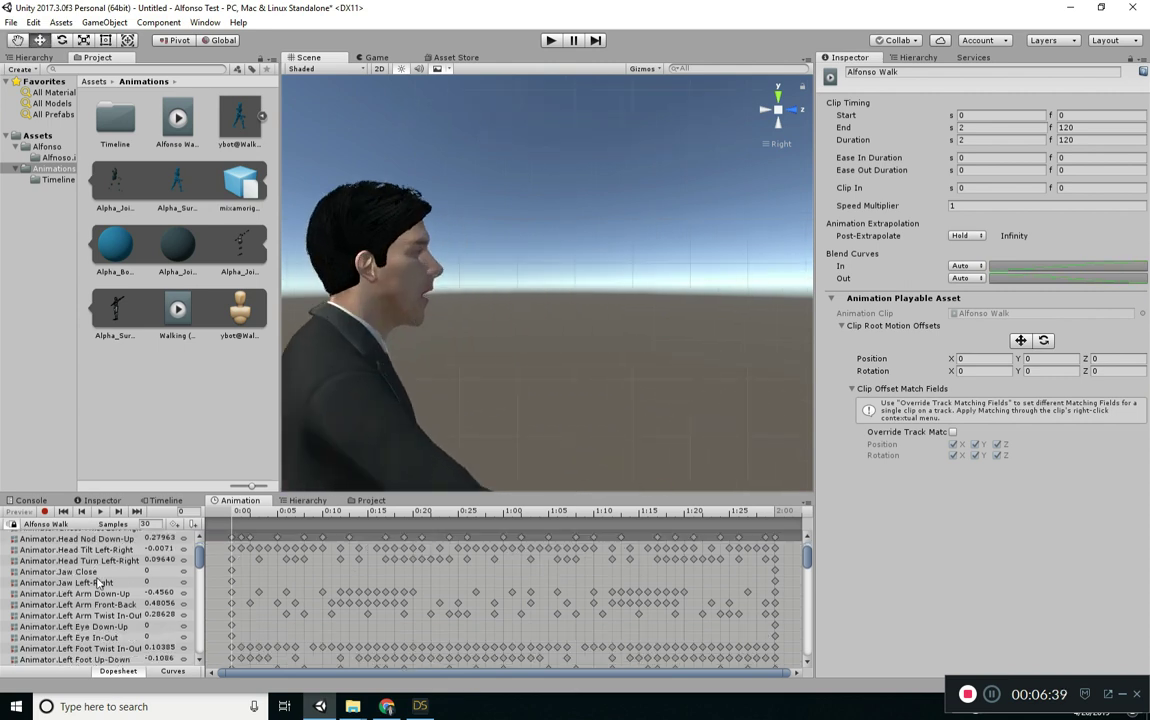
{"action": "left_click", "coordinate": [100, 572]}
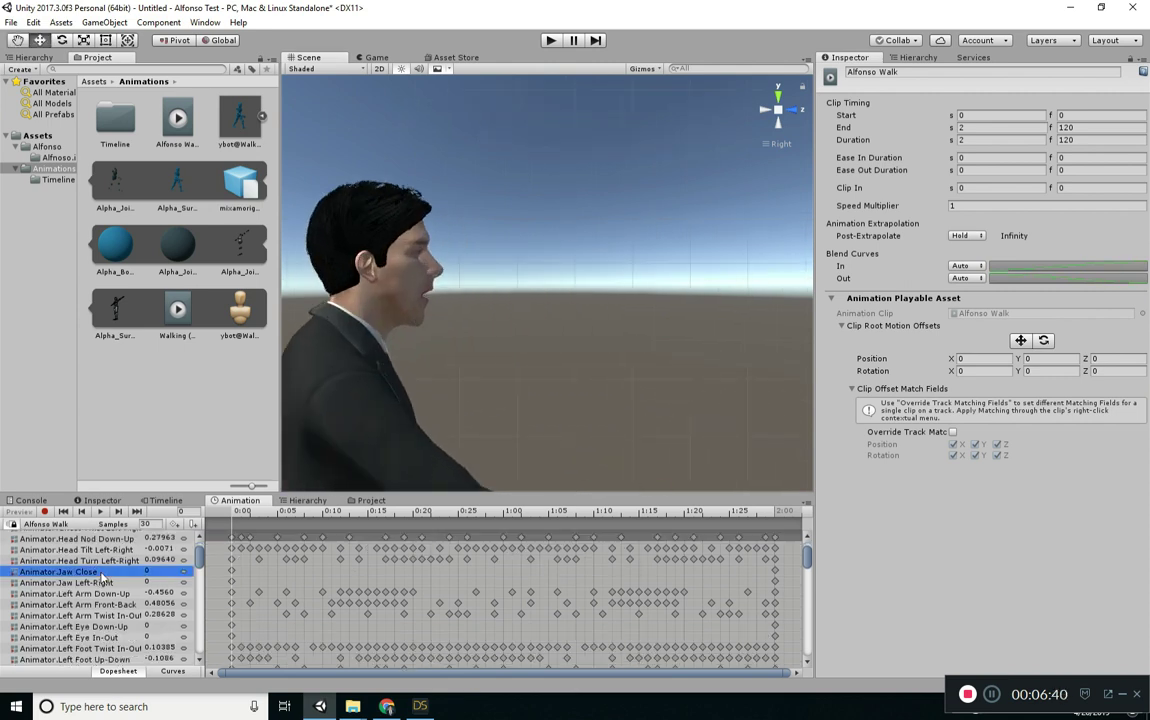
{"action": "right_click", "coordinate": [155, 572]}
{"action": "left_click", "coordinate": [107, 574]}
{"action": "key", "text": "c"}
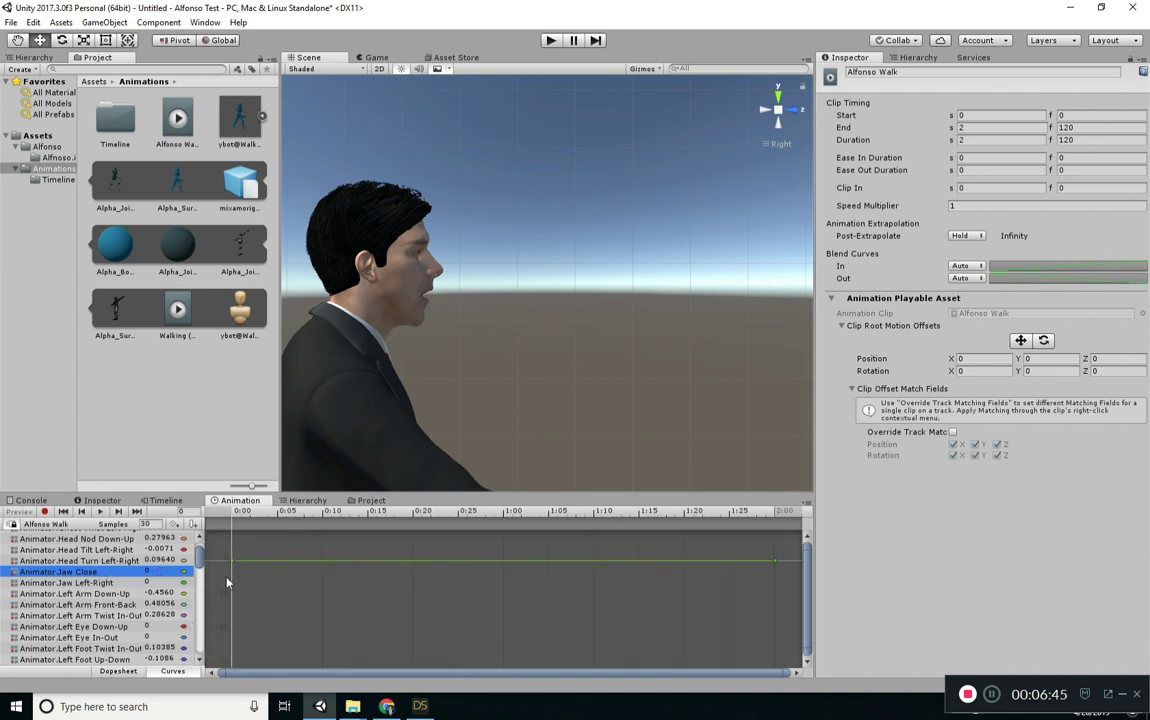
- Raise the entire Jaw Close curve to a value of about 1 to close the character's mouth
{"action": "scroll", "coordinate": [257, 567], "scroll_direction": "down", "scroll_amount": 8}
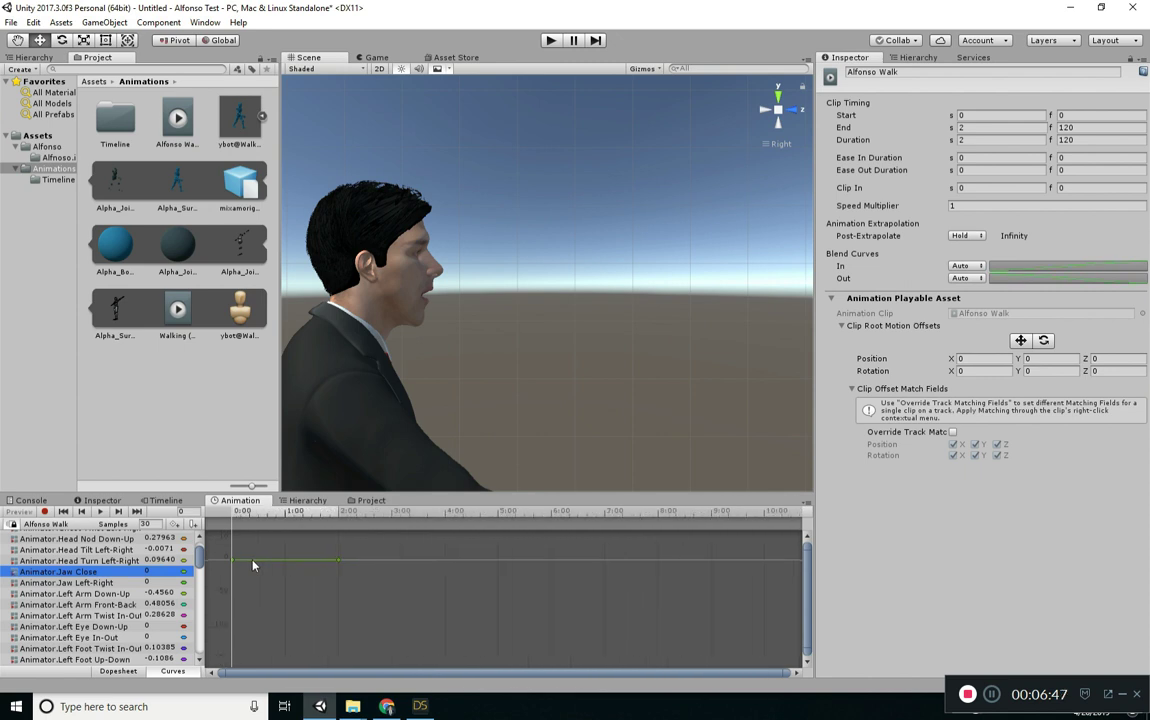
{"action": "left_click_drag", "start_coordinate": [361, 544], "coordinate": [244, 570]}
{"action": "key", "text": "f"}
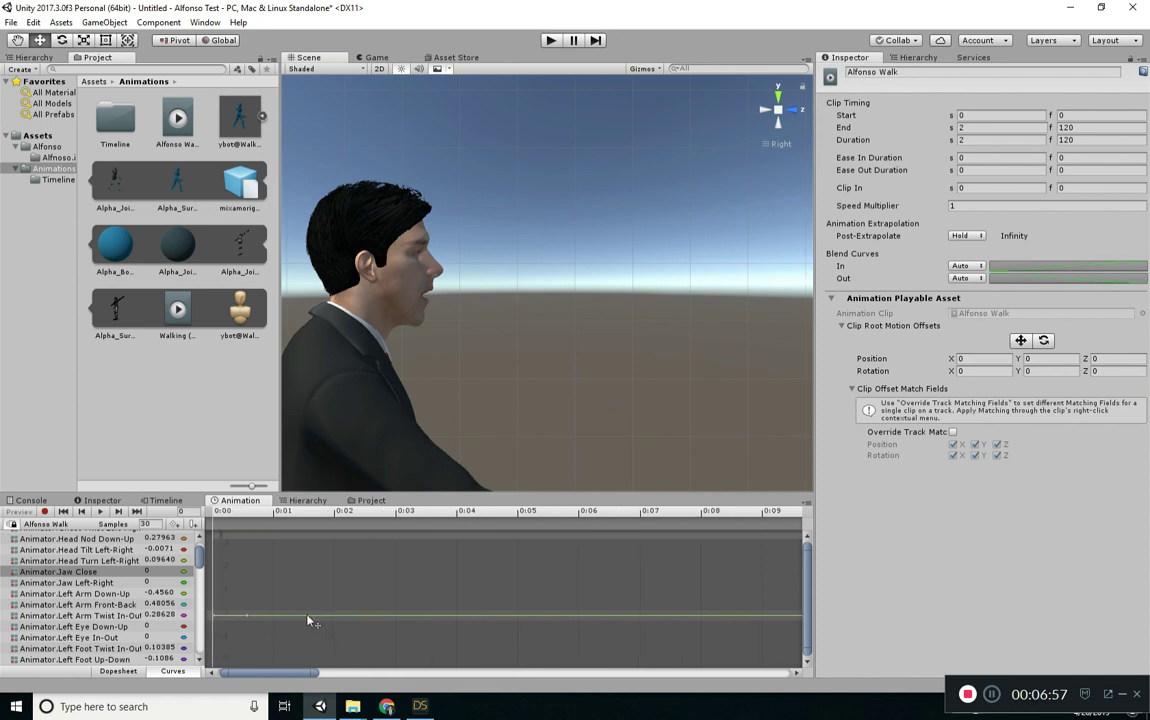
{"action": "left_click_drag", "start_coordinate": [305, 620], "coordinate": [300, 597]}
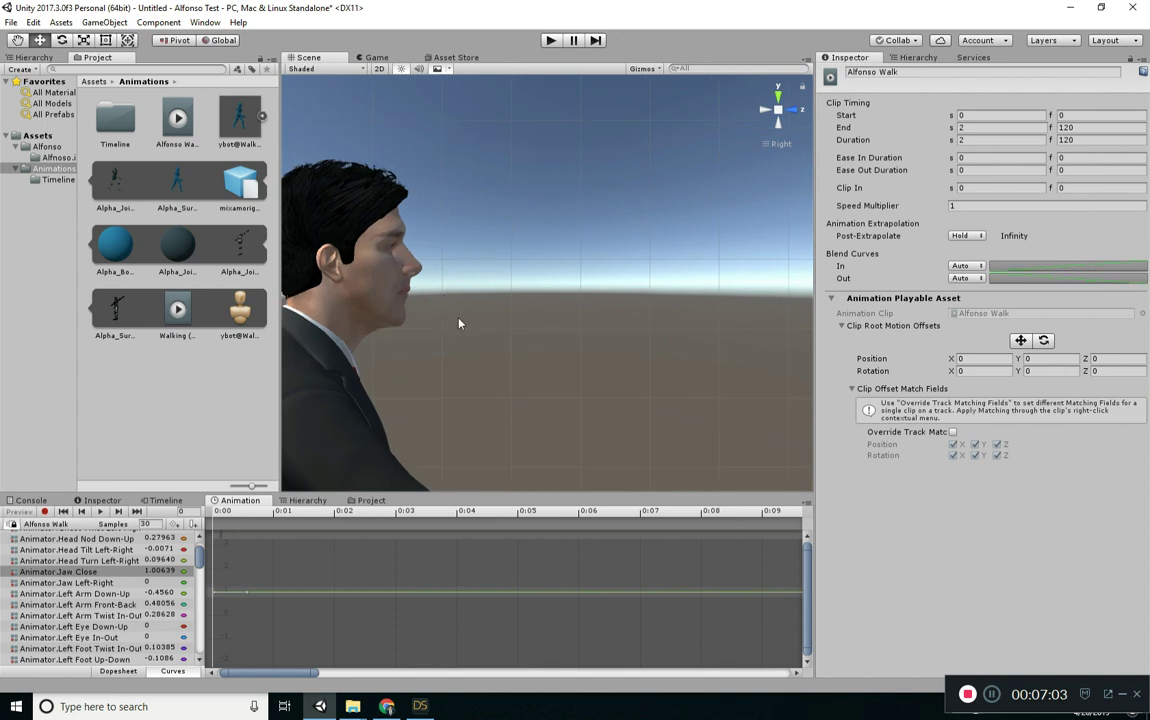
- Return to the Alfnoso timeline and play the walk with the character framed from the front
{"action": "scroll", "coordinate": [440, 322], "scroll_direction": "down", "scroll_amount": 6}
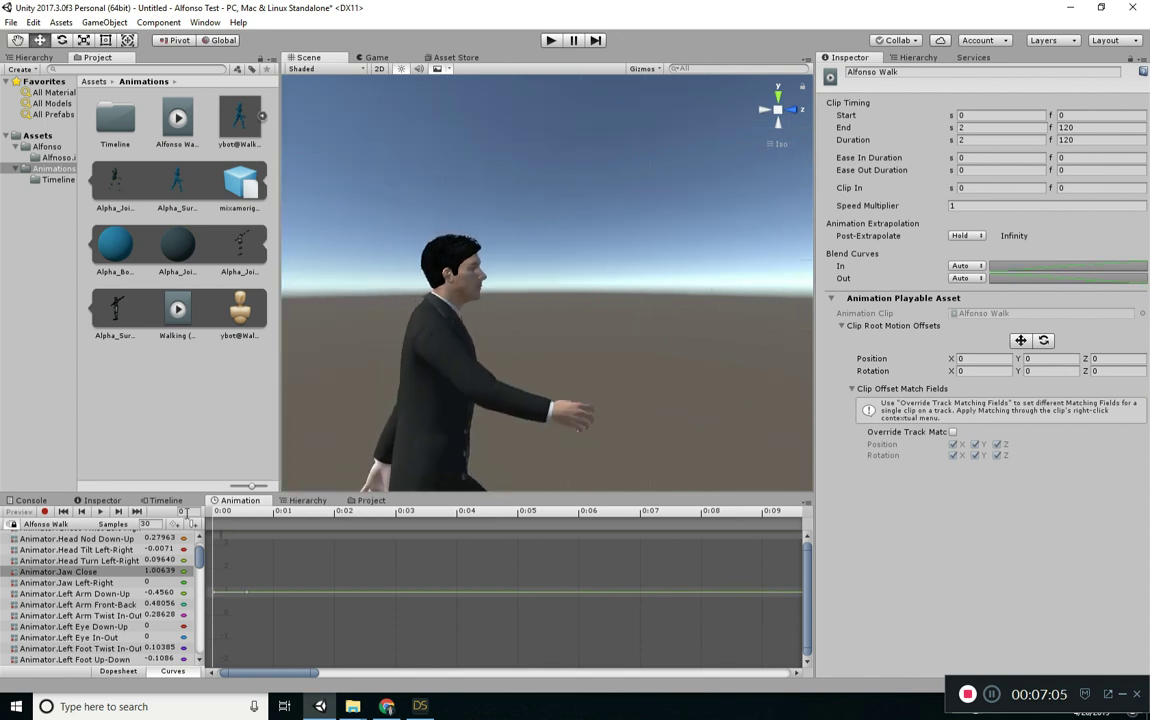
{"action": "left_click", "coordinate": [166, 500]}
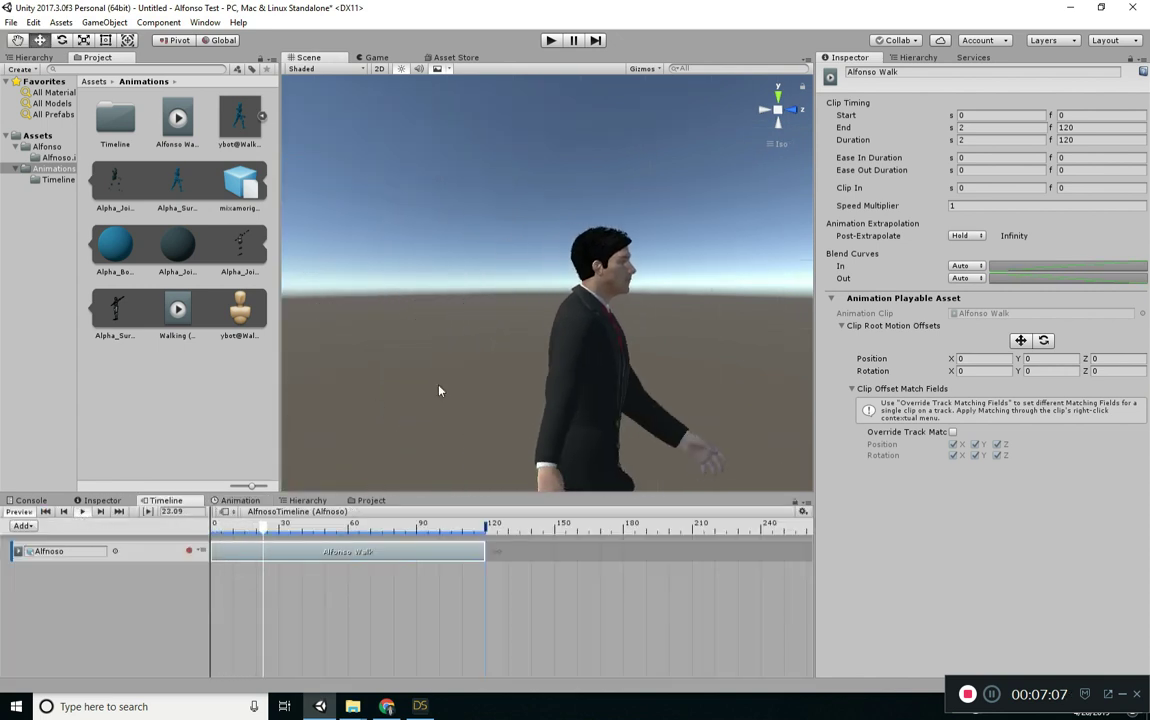
{"action": "scroll", "coordinate": [445, 390], "scroll_direction": "down", "scroll_amount": 3}
{"action": "left_click", "coordinate": [788, 120]}
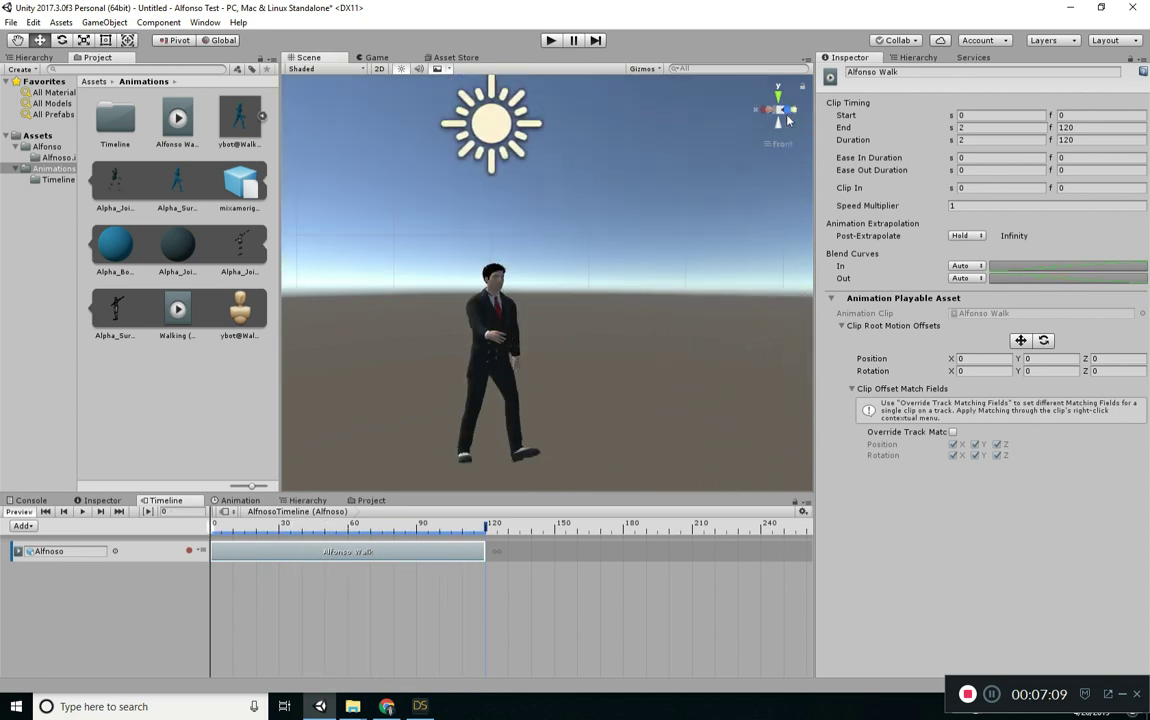
{"action": "scroll", "coordinate": [443, 301], "scroll_direction": "up", "scroll_amount": 3}
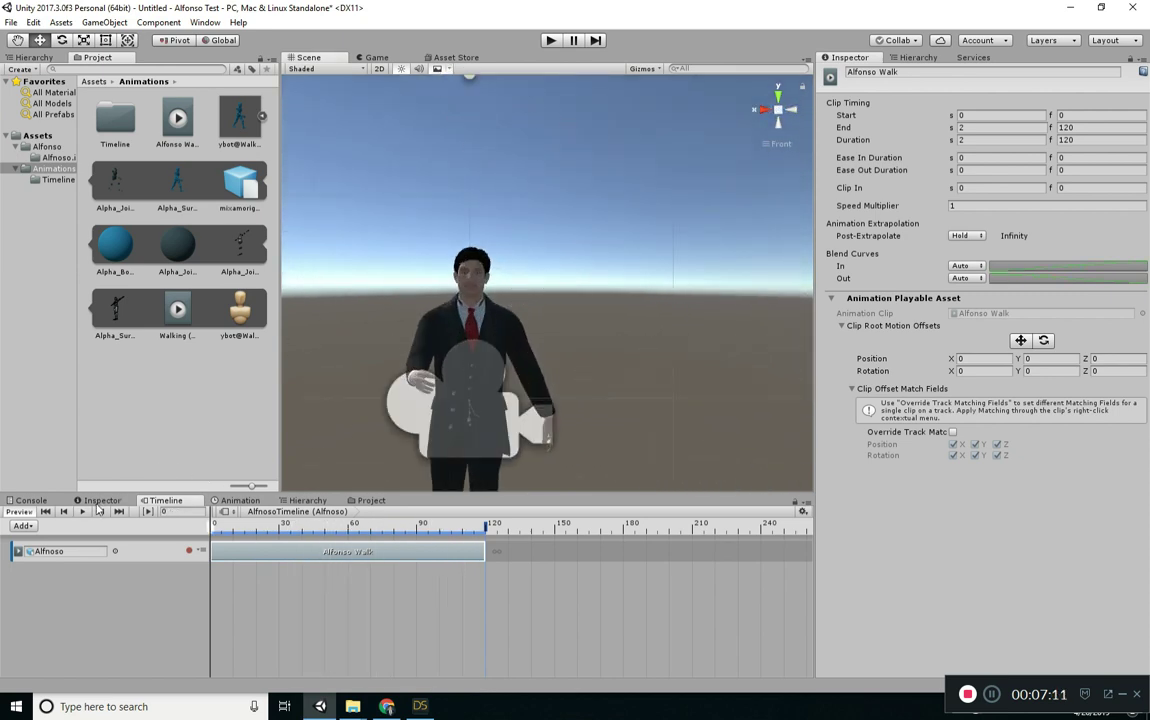
{"action": "left_click", "coordinate": [84, 512]}
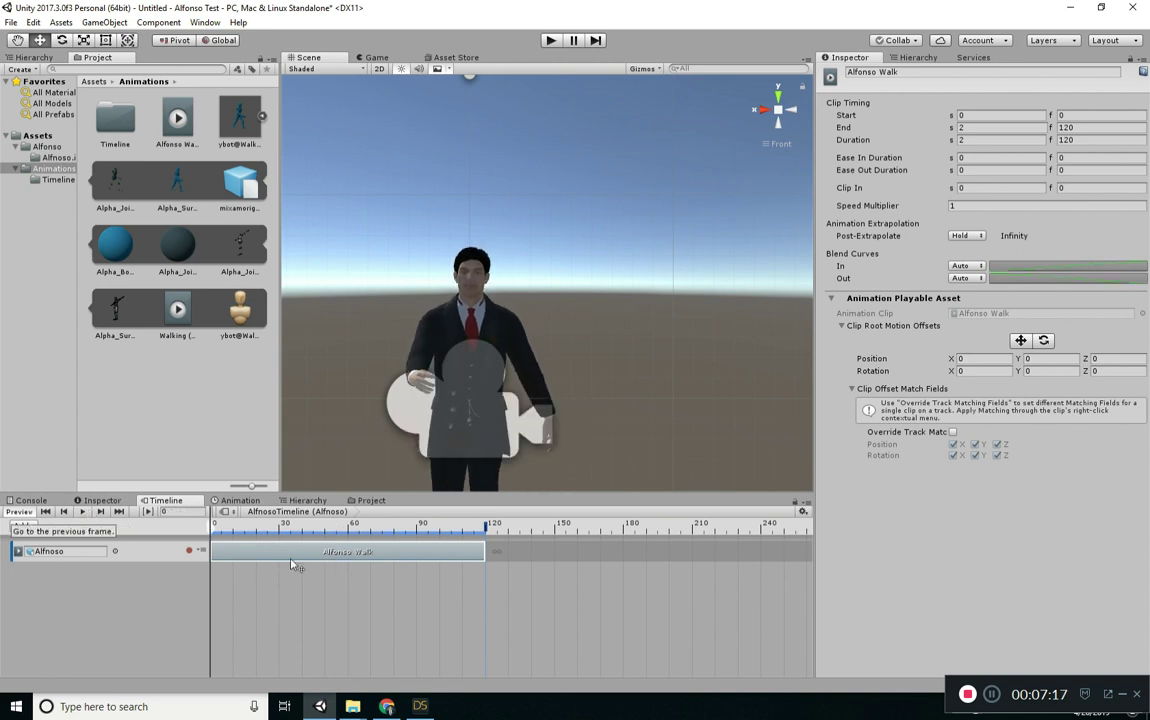
{"action": "scroll", "coordinate": [379, 367], "scroll_direction": "up", "scroll_amount": 2}
{"action": "middle_click_drag", "start_coordinate": [379, 367], "coordinate": [434, 336]}
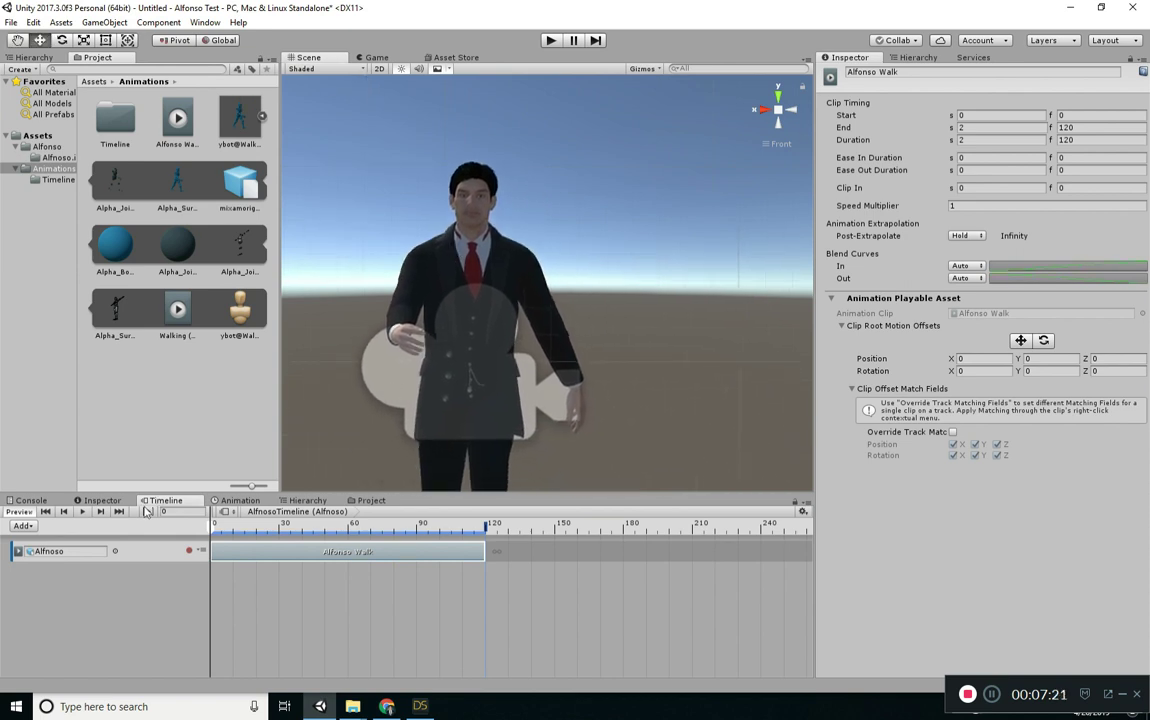
{"action": "left_click", "coordinate": [84, 513]}
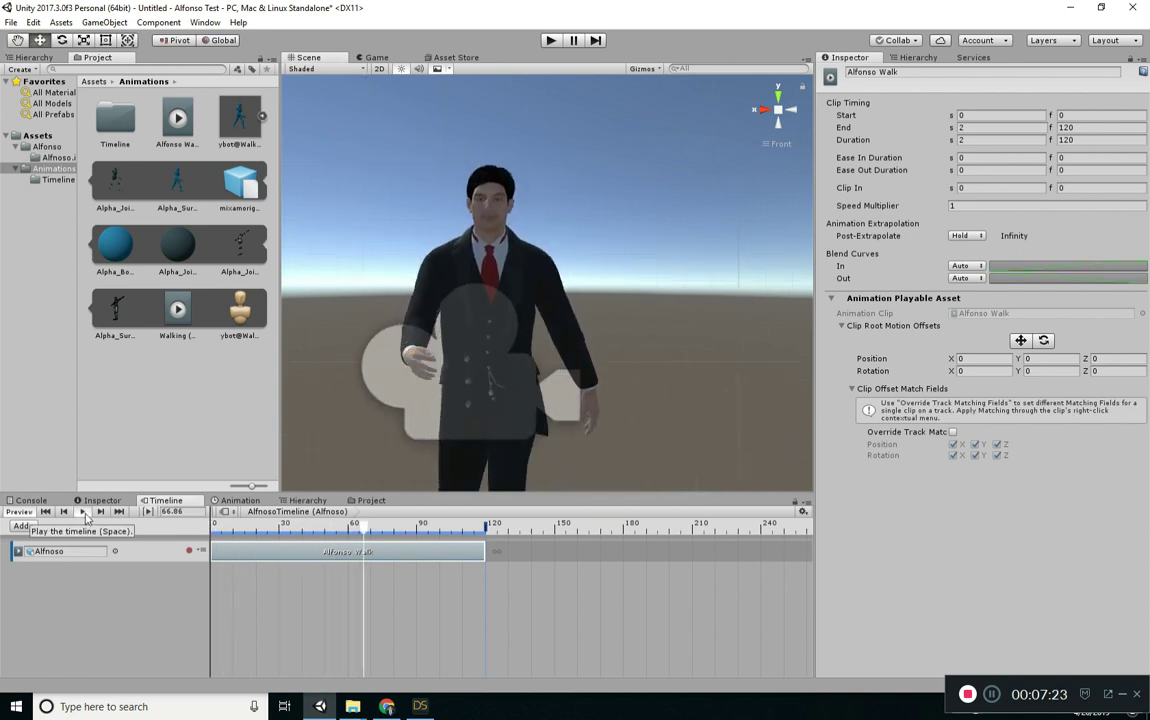
- Switch the scene to the right side view and play the timeline to check the walk in profile
{"action": "left_click", "coordinate": [760, 106]}
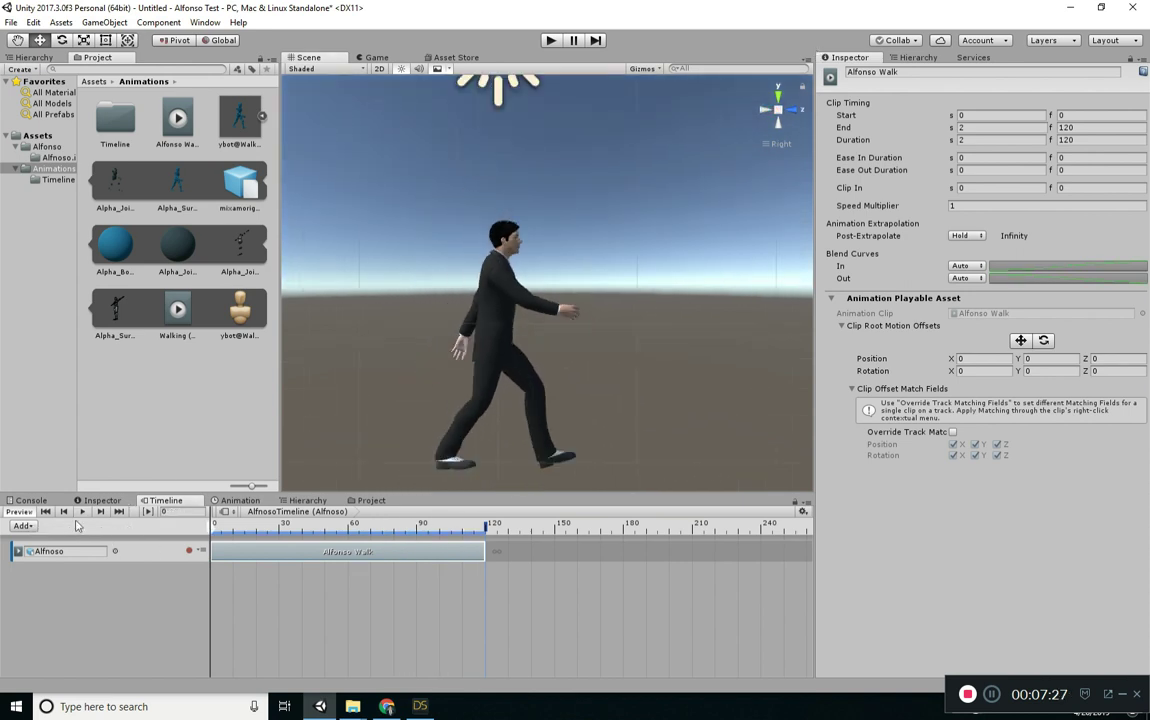
{"action": "left_click", "coordinate": [82, 511]}
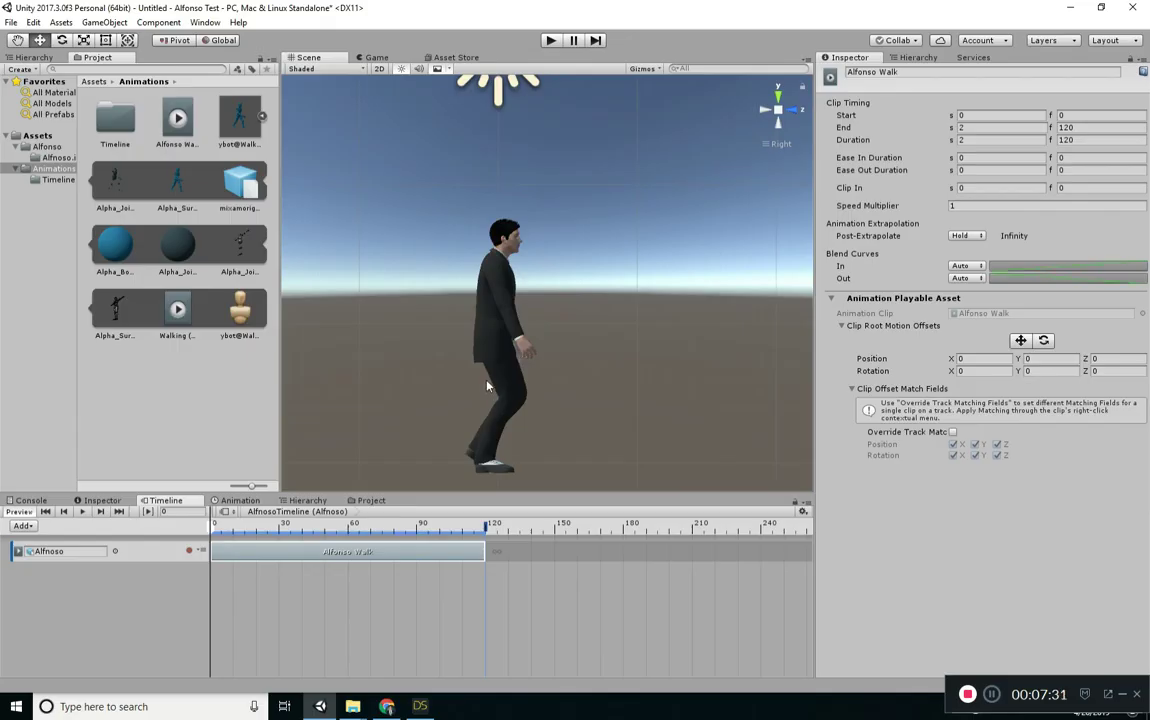
{"action": "middle_click_drag", "start_coordinate": [487, 386], "coordinate": [440, 358]}
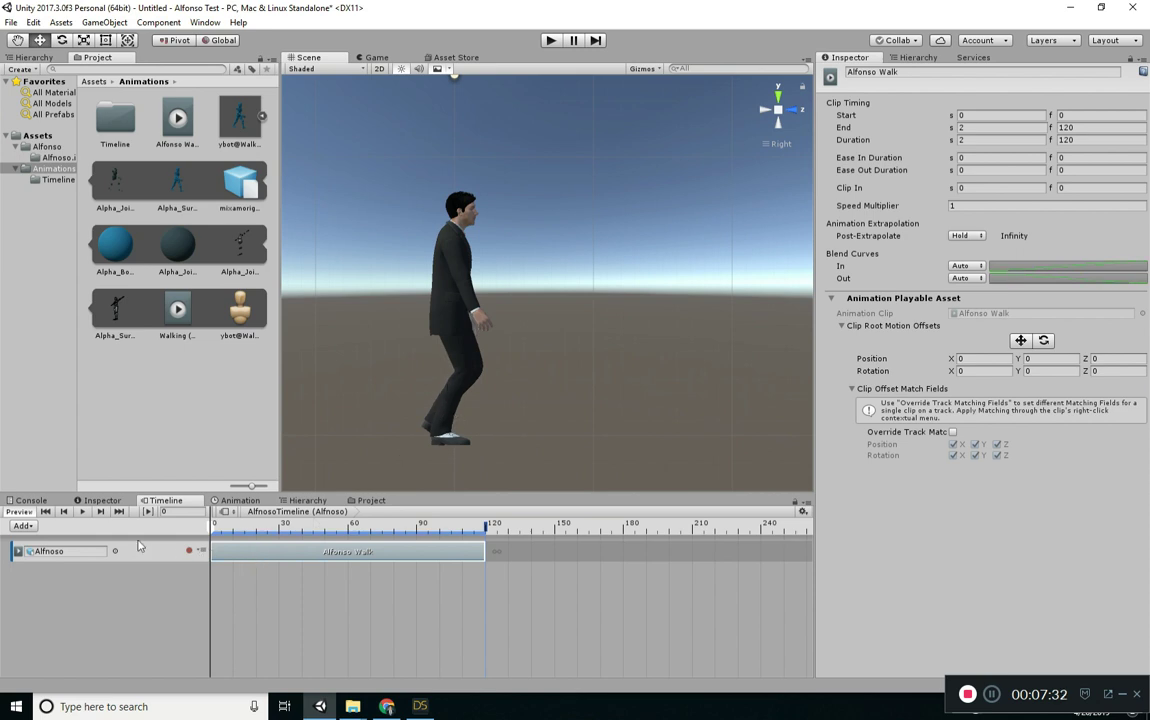
{"action": "left_click", "coordinate": [83, 512]}
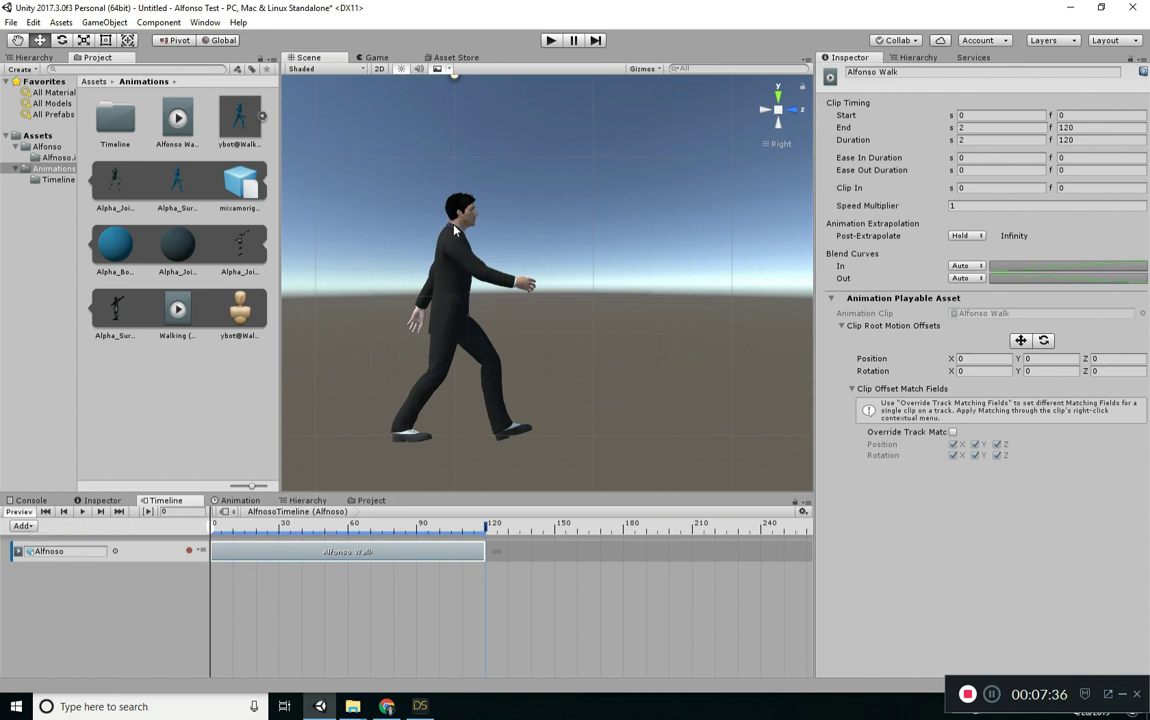
- Examine the character's head and jaw up close from the right side at frame 0
{"action": "middle_click_drag", "start_coordinate": [456, 238], "coordinate": [460, 385]}
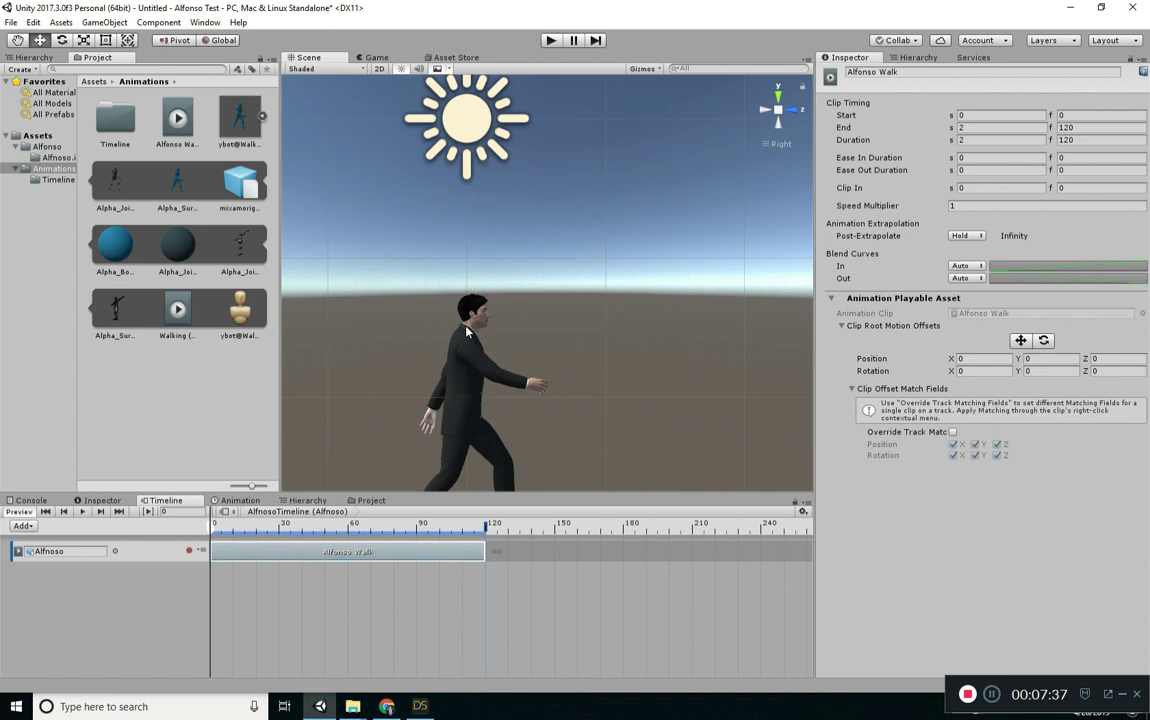
{"action": "scroll", "coordinate": [475, 333], "scroll_direction": "up", "scroll_amount": 3}
{"action": "scroll", "coordinate": [473, 350], "scroll_direction": "up", "scroll_amount": 2}
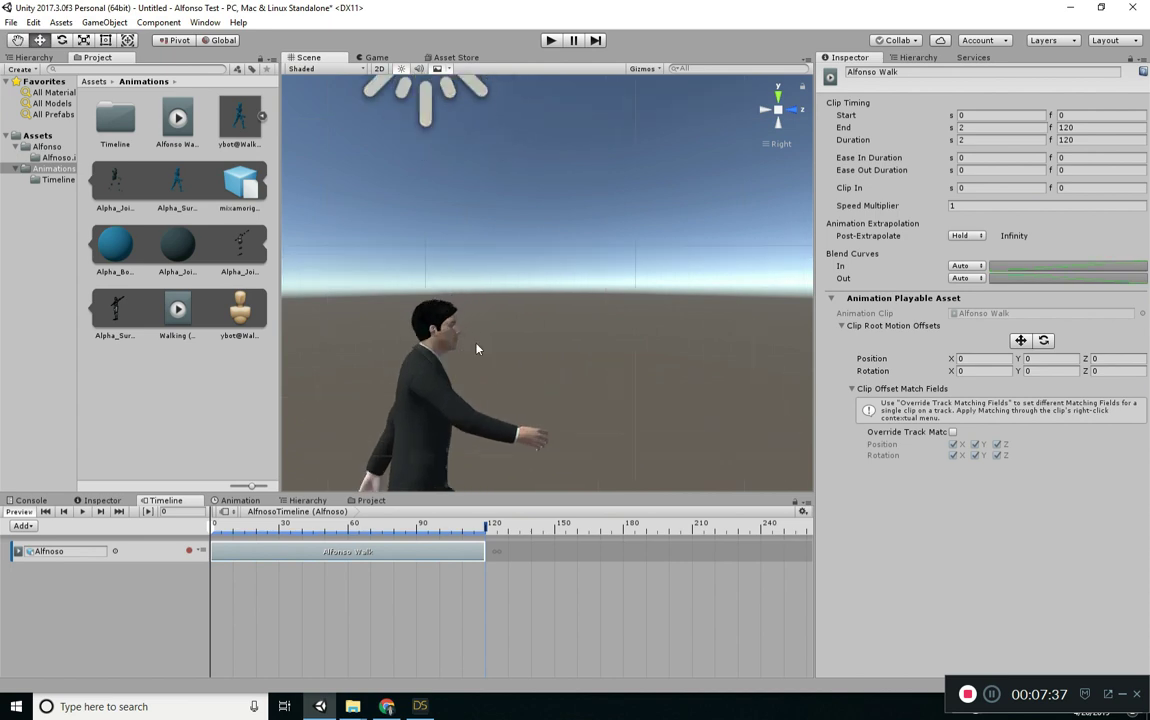
{"action": "middle_click_drag", "start_coordinate": [416, 440], "coordinate": [517, 397]}
{"action": "scroll", "coordinate": [525, 395], "scroll_direction": "up", "scroll_amount": 3}
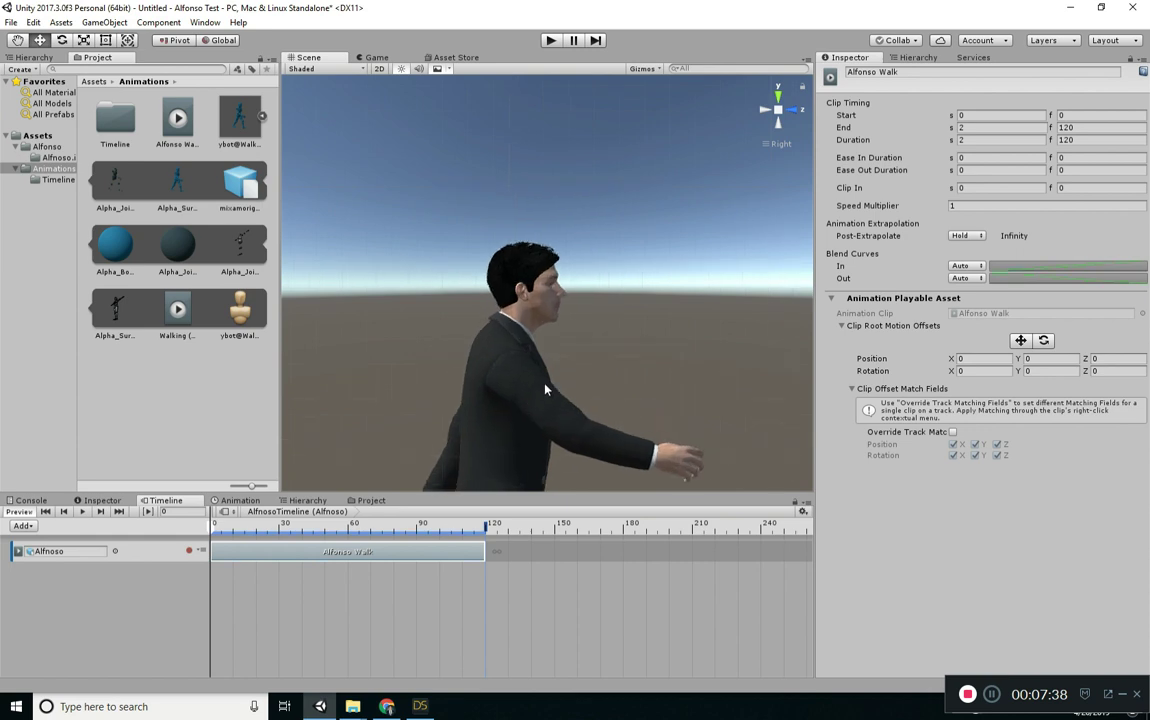
{"action": "scroll", "coordinate": [553, 397], "scroll_direction": "up", "scroll_amount": 3}
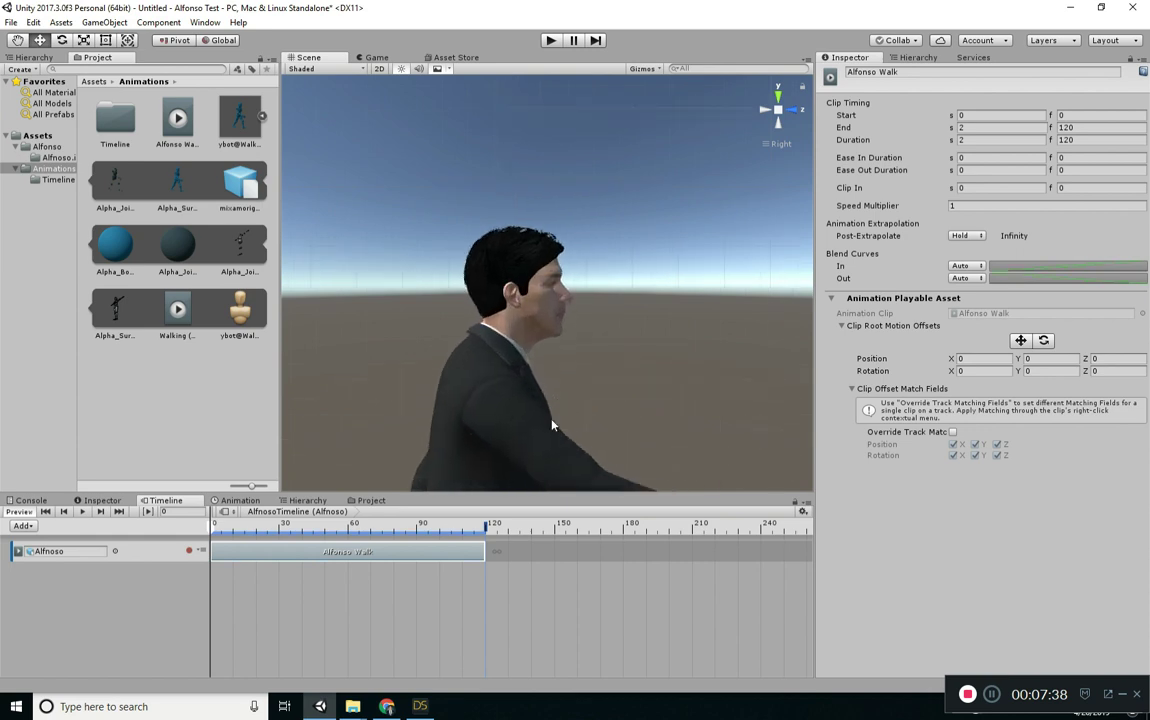